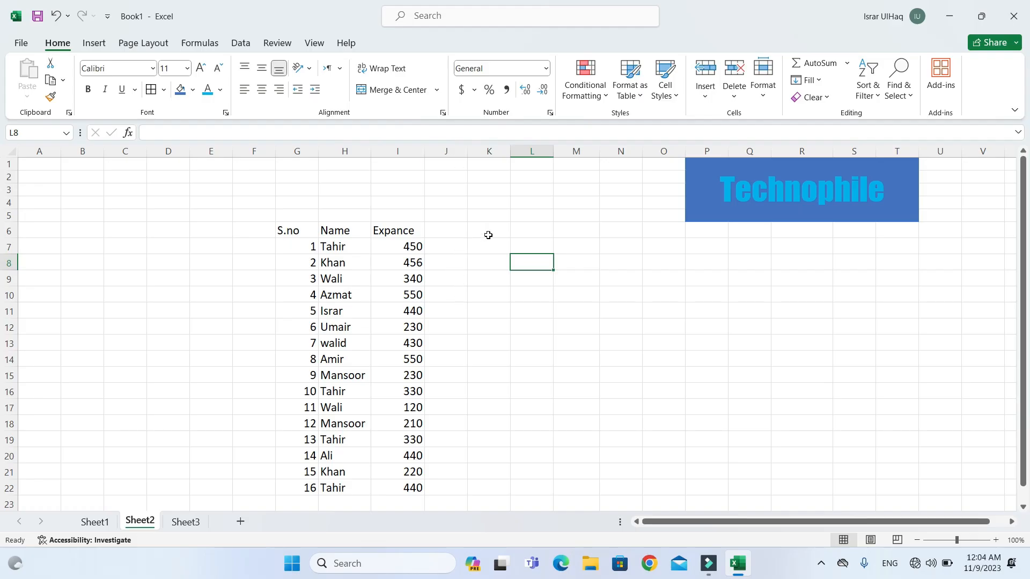
Examine the list in G6:I22, including the rows numbered 2, 5 and 8
{"action": "left_click", "coordinate": [488, 235]}
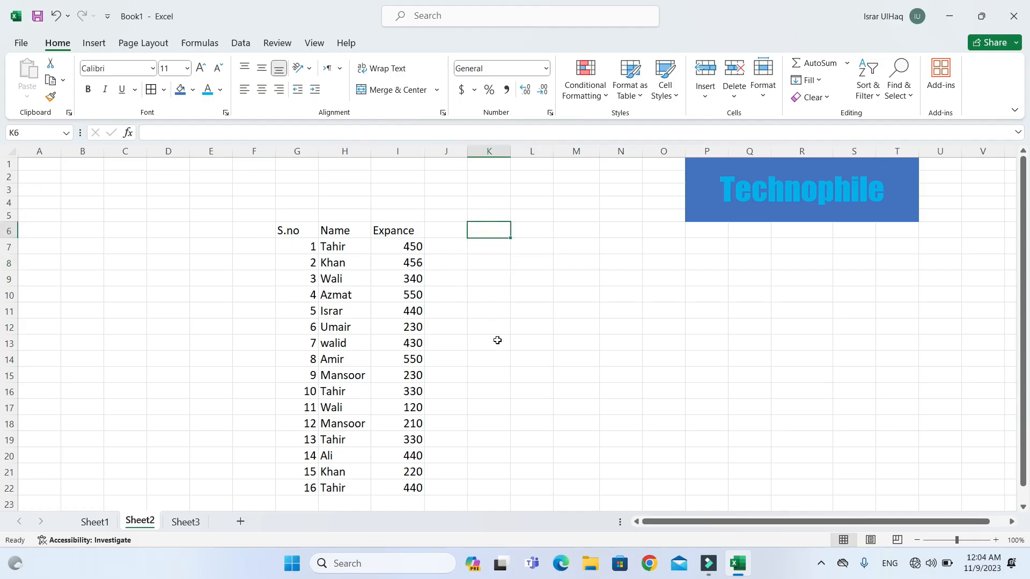
{"action": "left_click_drag", "start_coordinate": [289, 231], "coordinate": [430, 501]}
{"action": "left_click", "coordinate": [486, 246]}
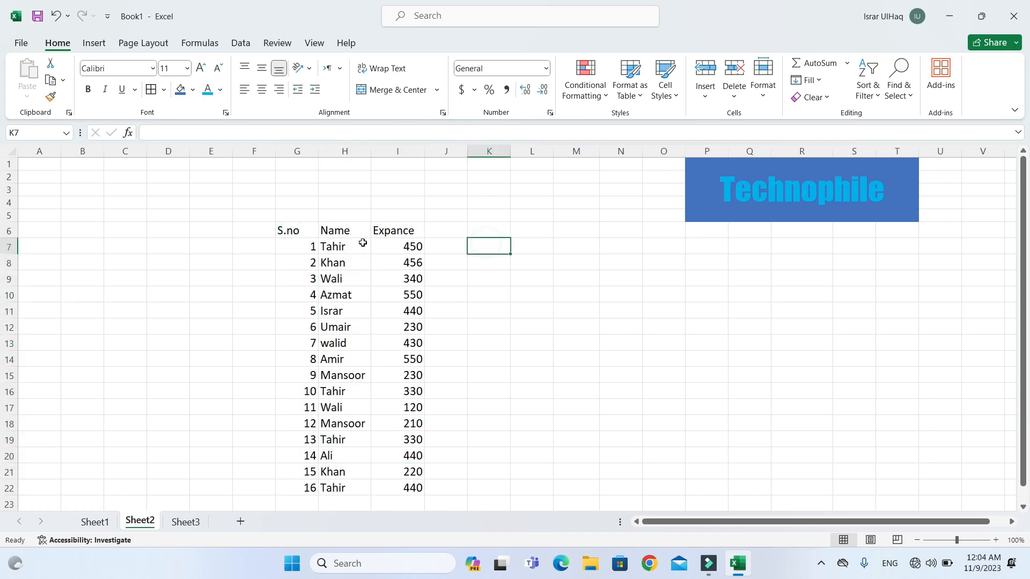
{"action": "left_click_drag", "start_coordinate": [289, 231], "coordinate": [405, 487]}
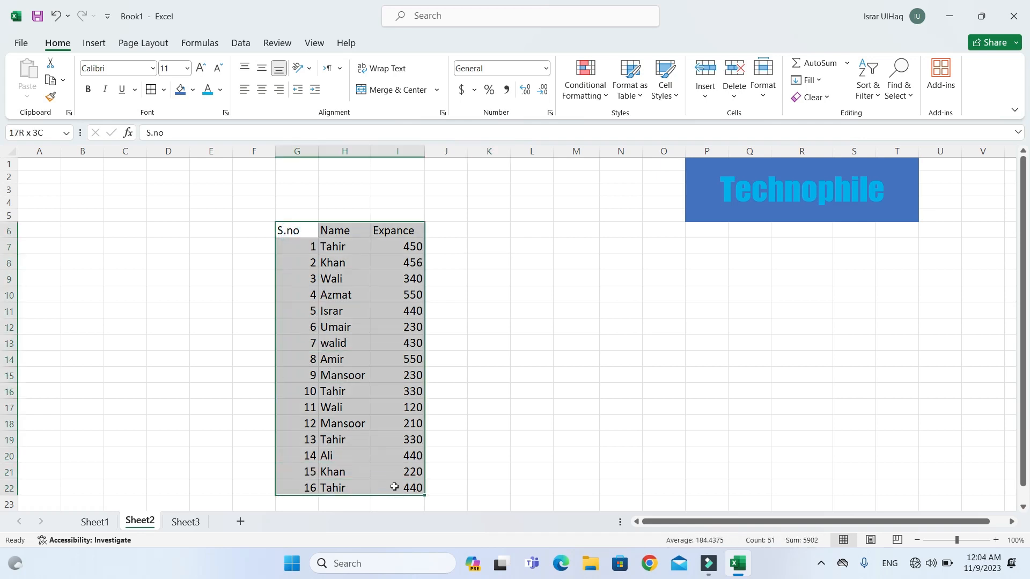
{"action": "left_click", "coordinate": [282, 264]}
{"action": "left_click_drag", "start_coordinate": [282, 263], "coordinate": [390, 262]}
{"action": "left_click_drag", "start_coordinate": [298, 310], "coordinate": [403, 313]}
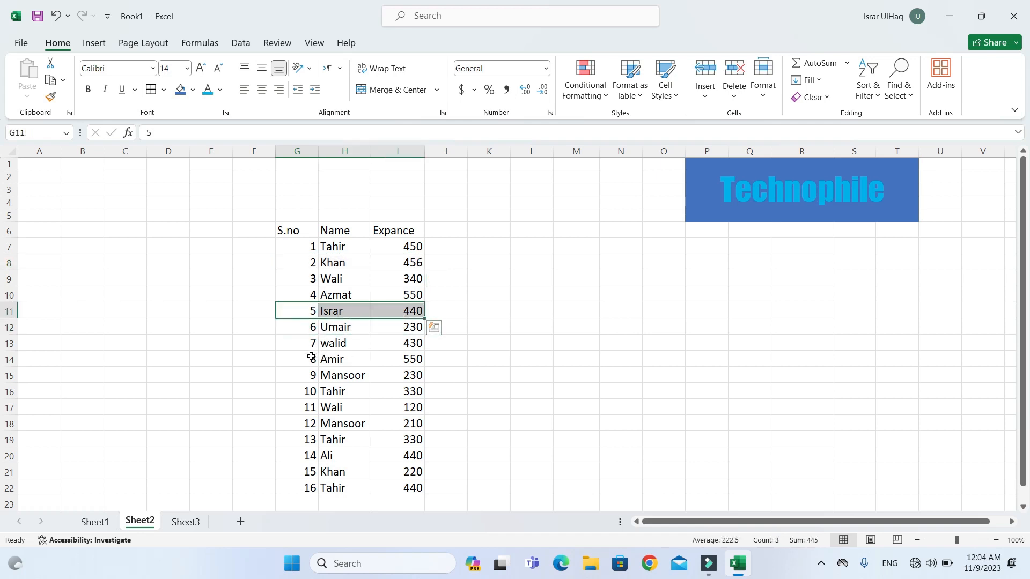
{"action": "left_click_drag", "start_coordinate": [308, 358], "coordinate": [398, 359]}
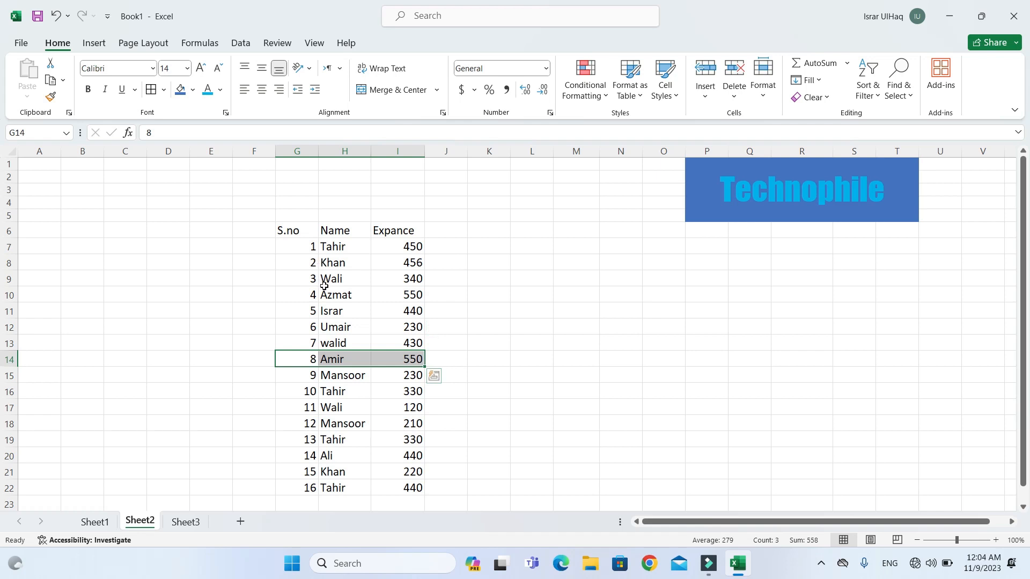
{"action": "left_click", "coordinate": [393, 284]}
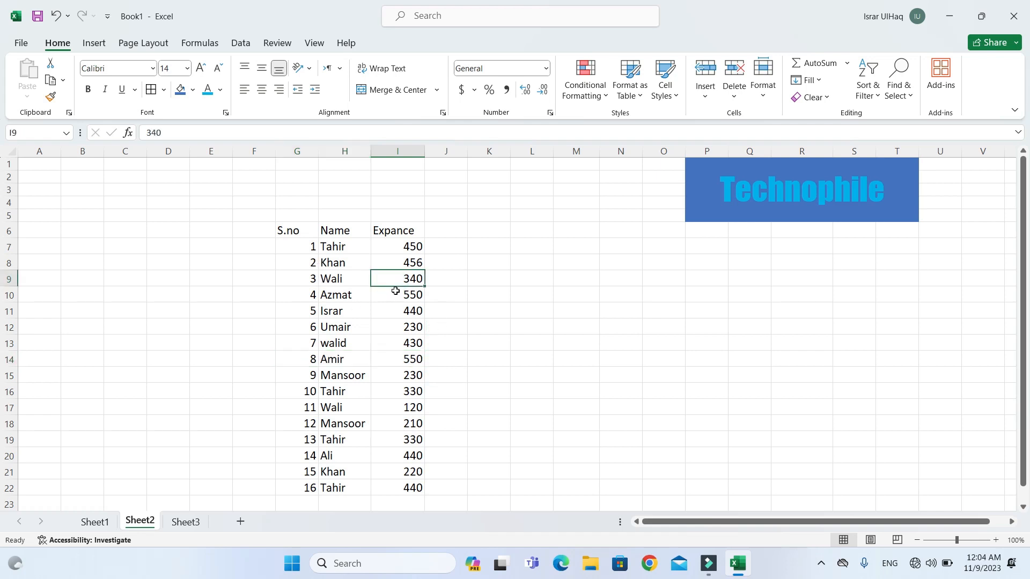
Format the range G6:I22 as a table with headers, using a light blue banded-row style
{"action": "left_click_drag", "start_coordinate": [285, 236], "coordinate": [395, 486]}
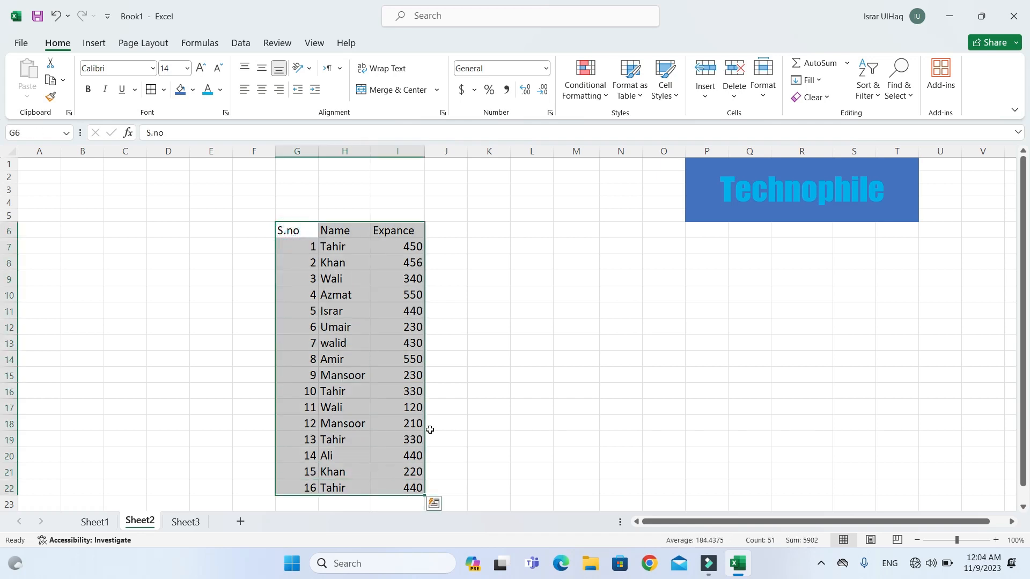
{"action": "left_click", "coordinate": [643, 96]}
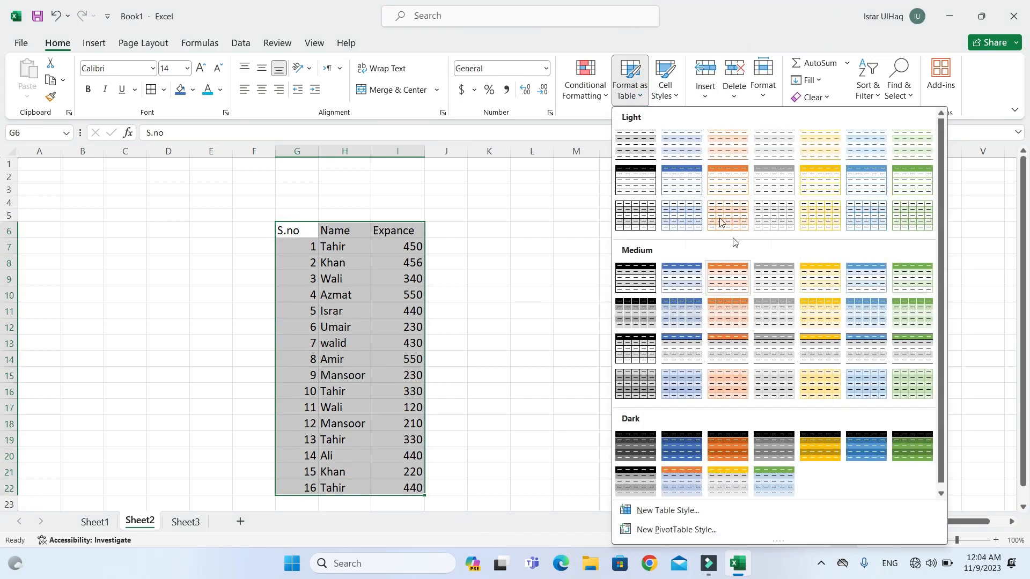
{"action": "left_click", "coordinate": [685, 143]}
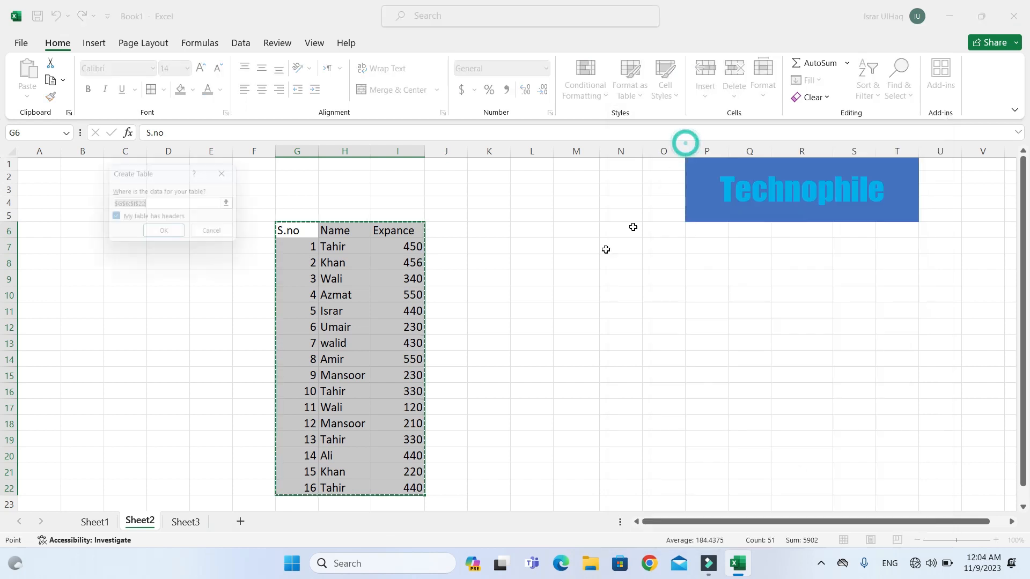
{"action": "left_click", "coordinate": [169, 231]}
{"action": "left_click", "coordinate": [383, 248]}
{"action": "left_click", "coordinate": [382, 279]}
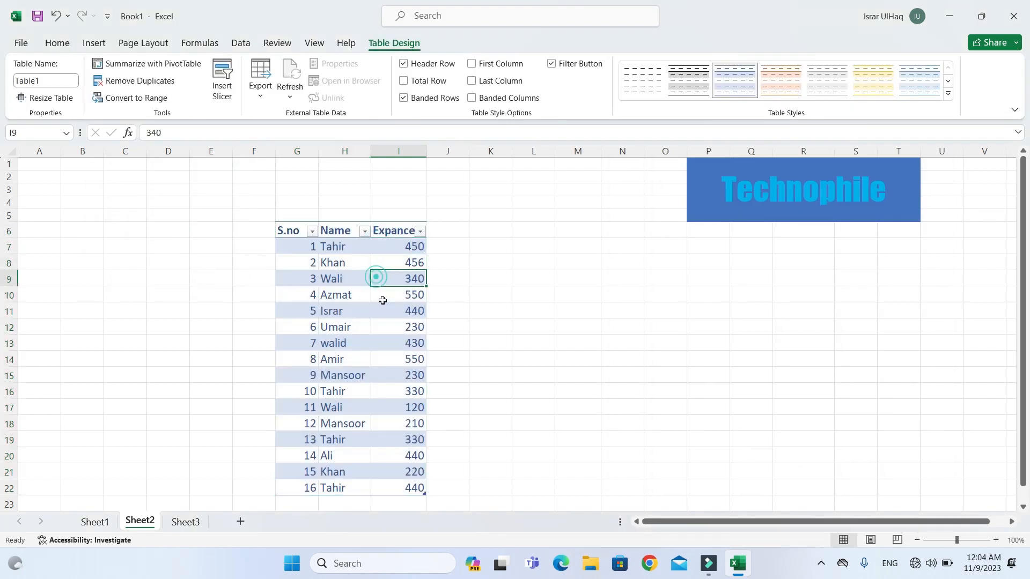
{"action": "left_click", "coordinate": [401, 343]}
Undo the table formatting applied to the list
{"action": "key", "text": "ctrl+z"}
{"action": "left_click", "coordinate": [452, 277]}
{"action": "left_click", "coordinate": [415, 266]}
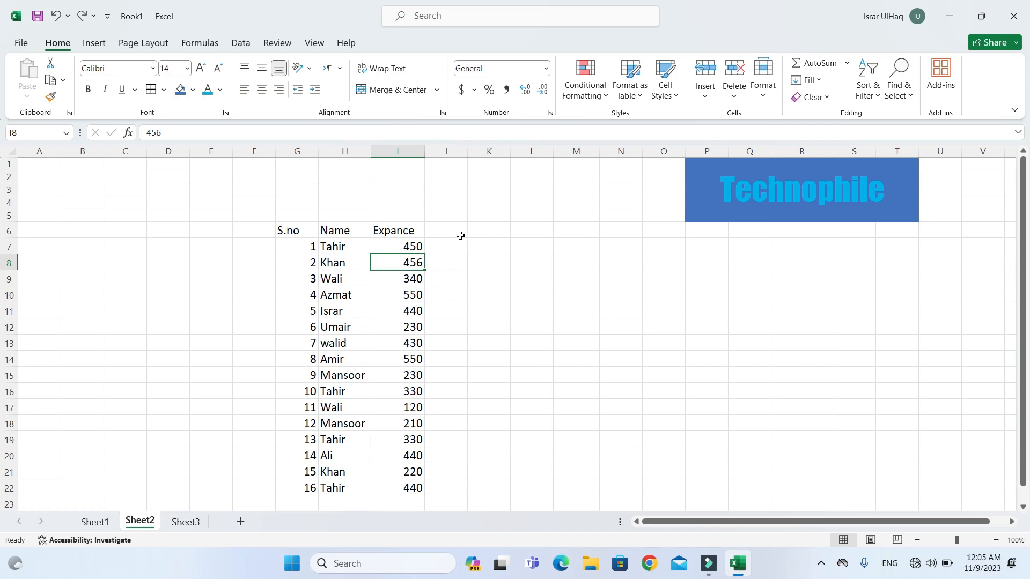
{"action": "left_click", "coordinate": [496, 244]}
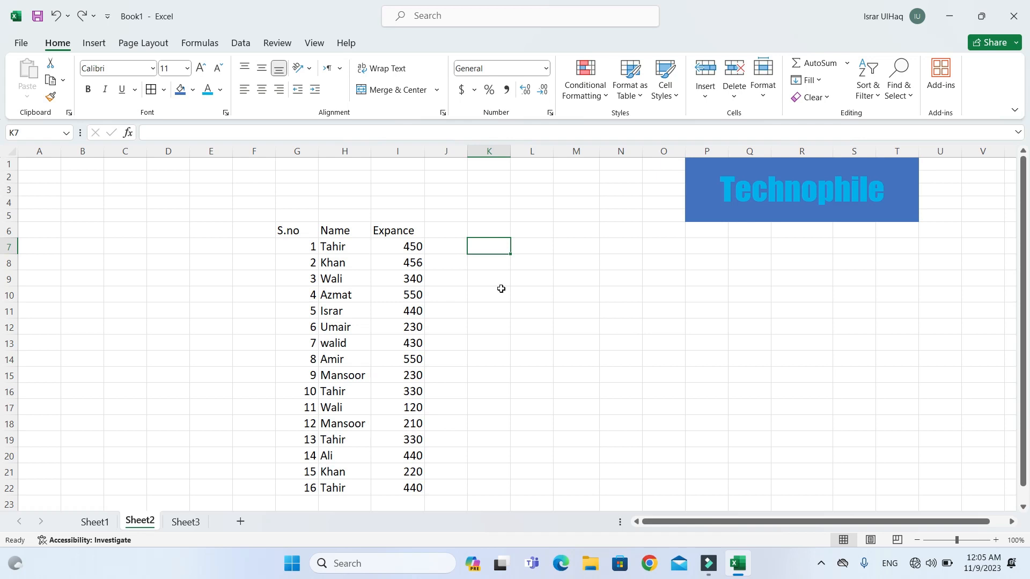
Enter =MOD(ROW(),3) in J7 beside the Expance column and fill it down to J22
{"action": "left_click", "coordinate": [444, 244]}
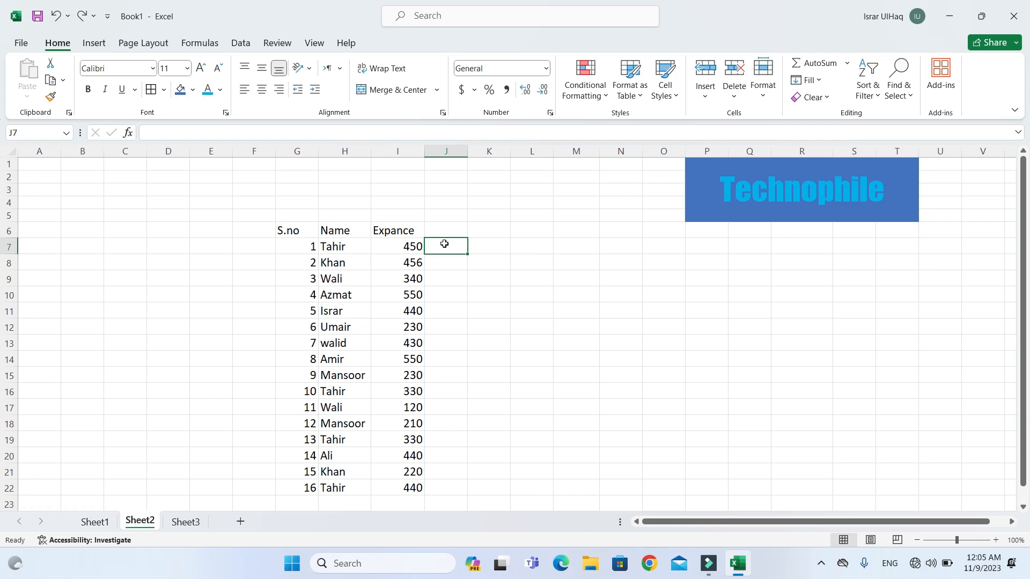
{"action": "type", "text": "="}
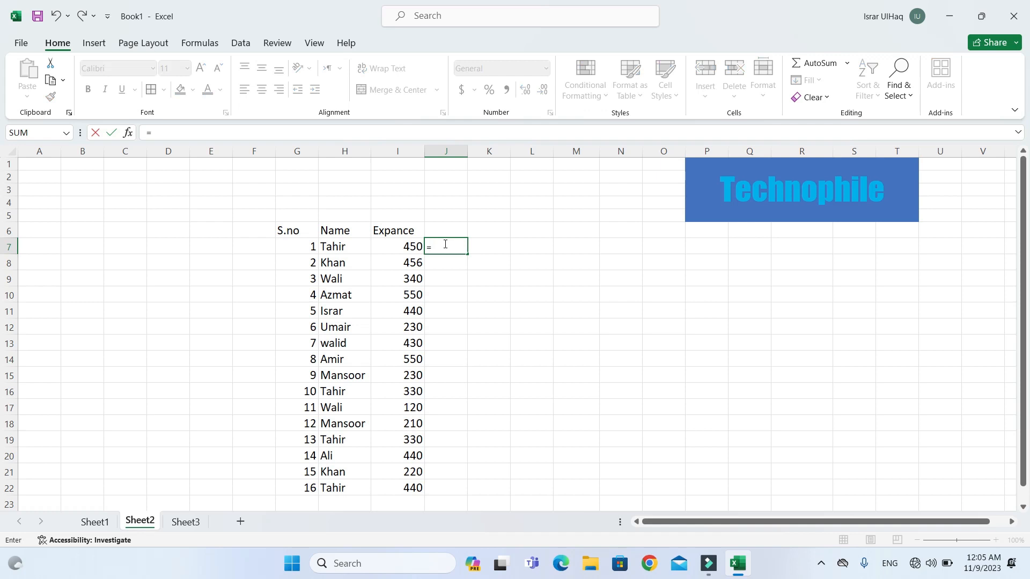
{"action": "type", "text": "mod("}
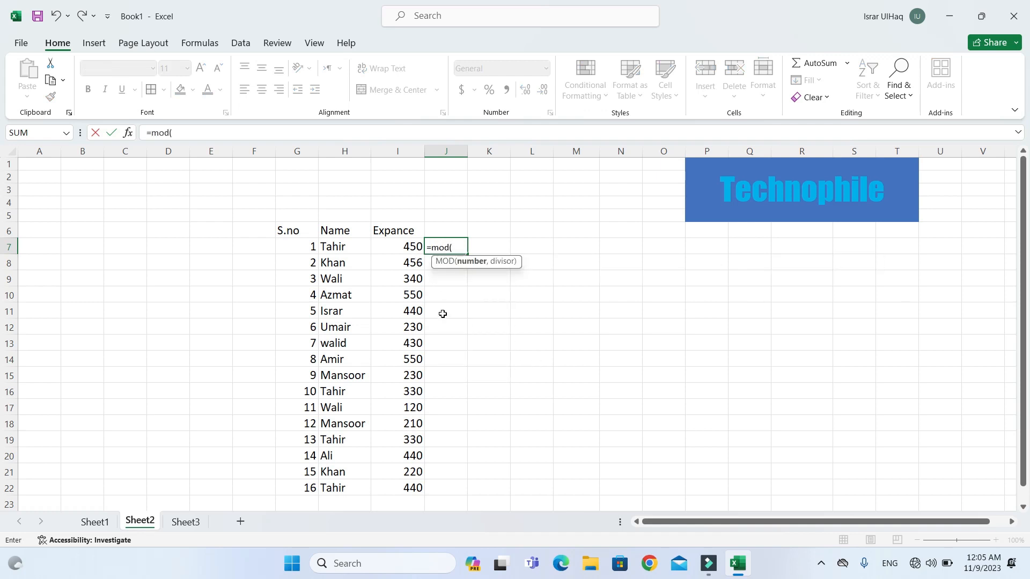
{"action": "type", "text": "row"}
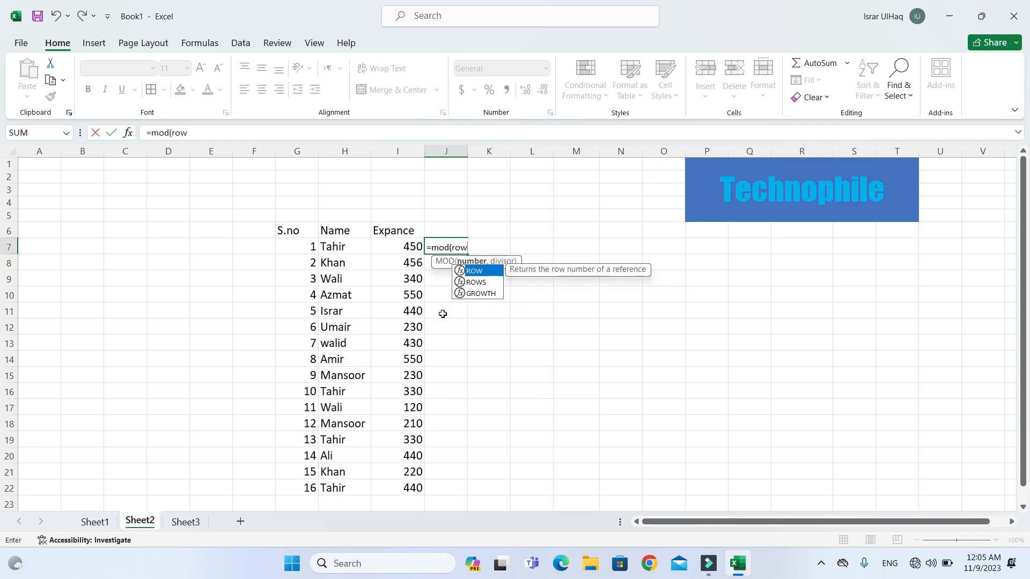
{"action": "type", "text": "()"}
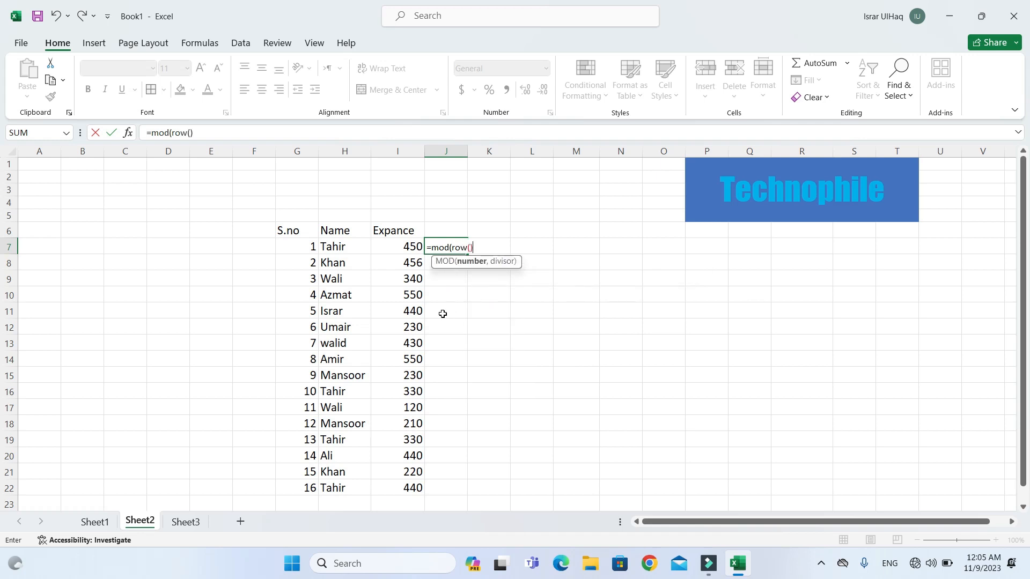
{"action": "type", "text": ",3)"}
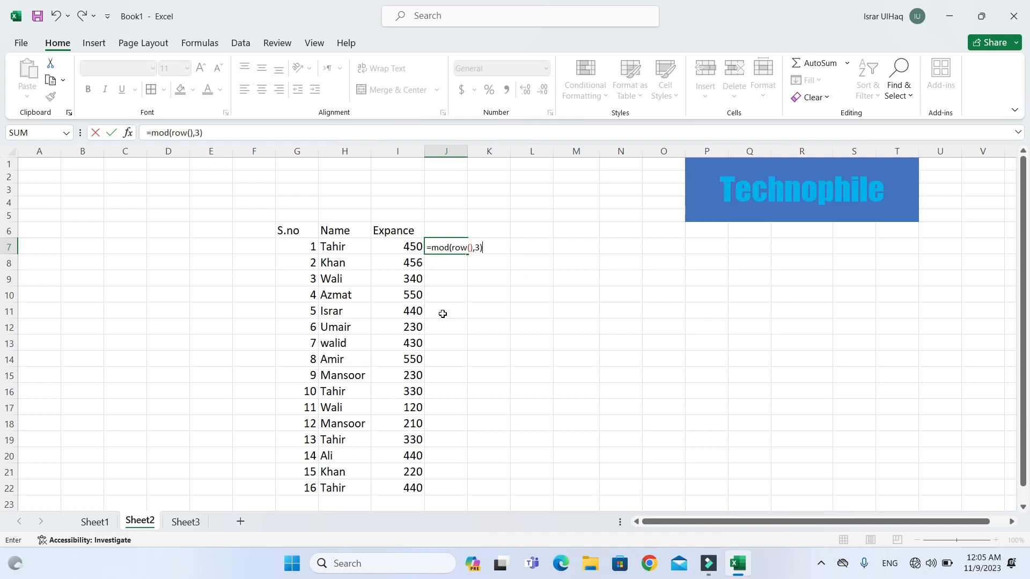
{"action": "key", "text": "Return"}
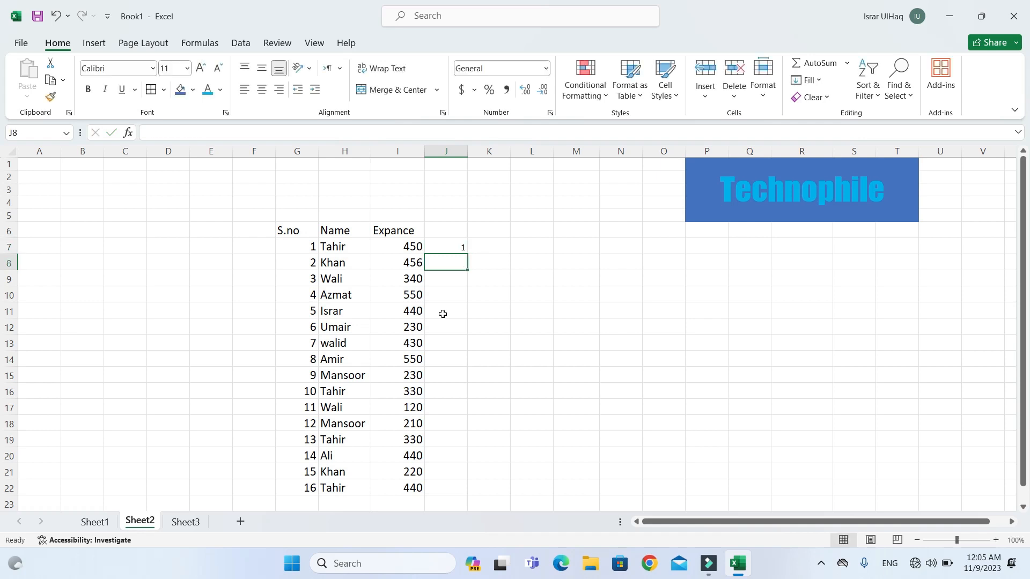
{"action": "left_click", "coordinate": [520, 325]}
{"action": "left_click", "coordinate": [456, 249]}
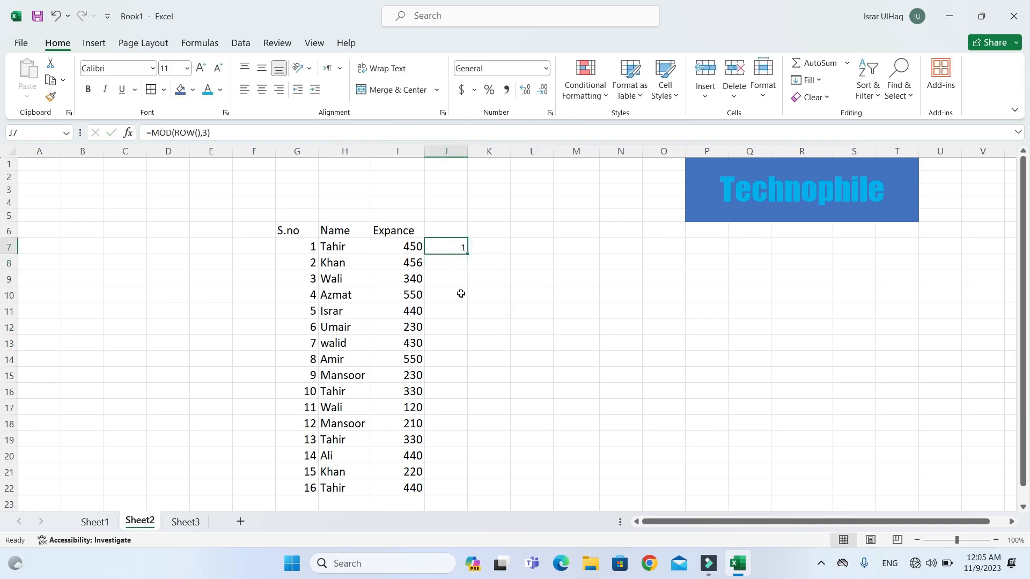
{"action": "double_click", "coordinate": [467, 255]}
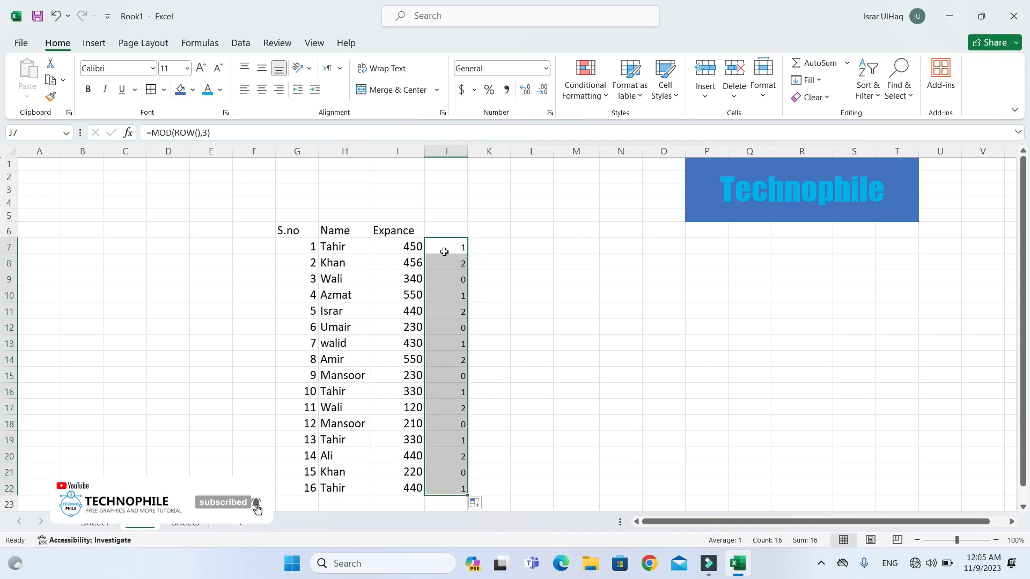
Examine how the helper values in column J repeat, and match the value in row 9 to its list entry
{"action": "left_click", "coordinate": [444, 251]}
{"action": "left_click", "coordinate": [452, 263]}
{"action": "left_click", "coordinate": [456, 279]}
{"action": "left_click", "coordinate": [460, 297]}
{"action": "left_click", "coordinate": [460, 311]}
{"action": "left_click", "coordinate": [462, 328]}
{"action": "left_click", "coordinate": [522, 247]}
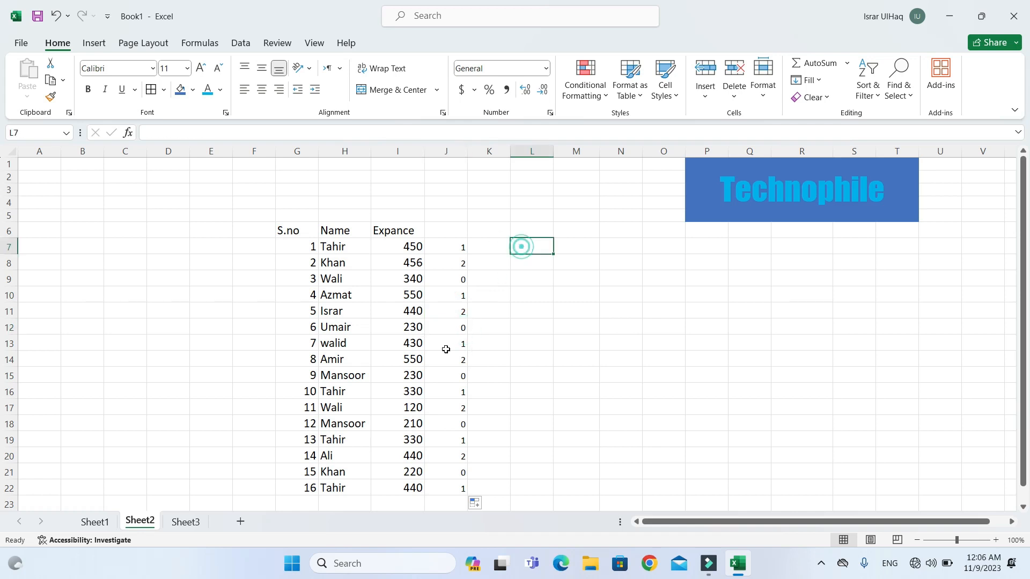
{"action": "left_click", "coordinate": [438, 279]}
{"action": "left_click_drag", "start_coordinate": [457, 278], "coordinate": [310, 282]}
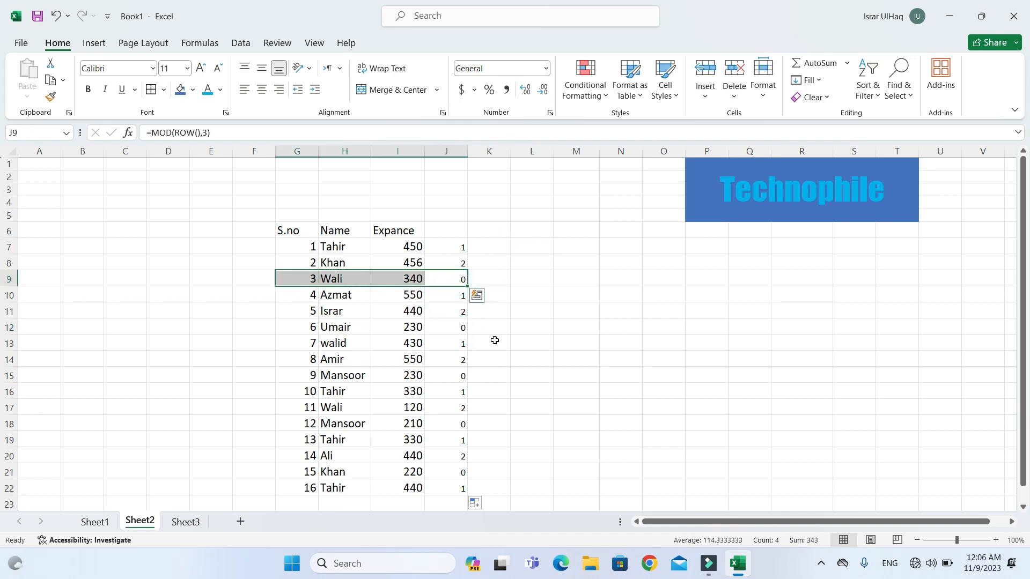
{"action": "left_click", "coordinate": [461, 343]}
Change the formula in J7 to =MOD(ROW(),3)=0 and fill it down to J22
{"action": "double_click", "coordinate": [449, 246]}
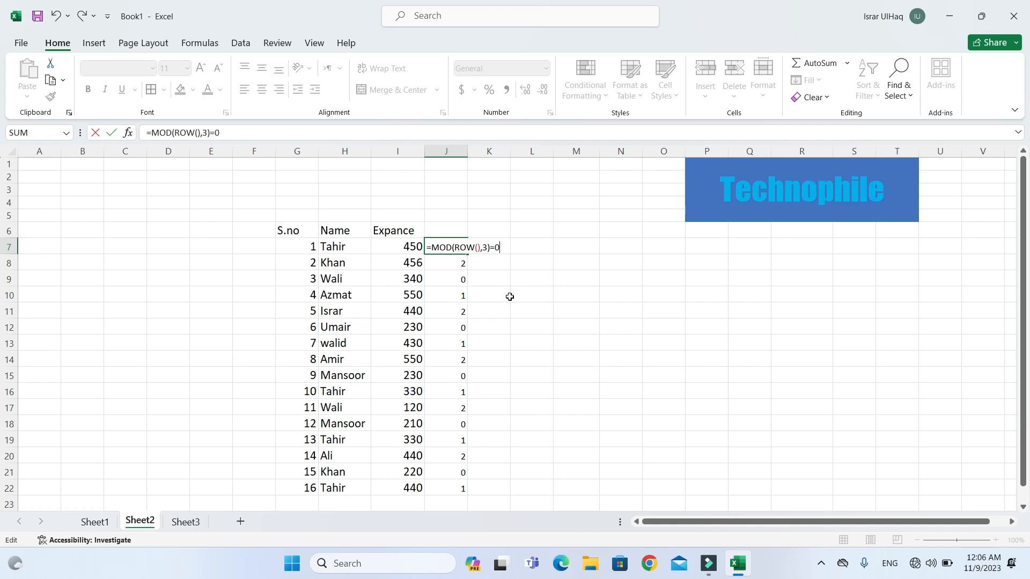
{"action": "type", "text": "=0"}
{"action": "key", "text": "Return"}
{"action": "left_click", "coordinate": [443, 250]}
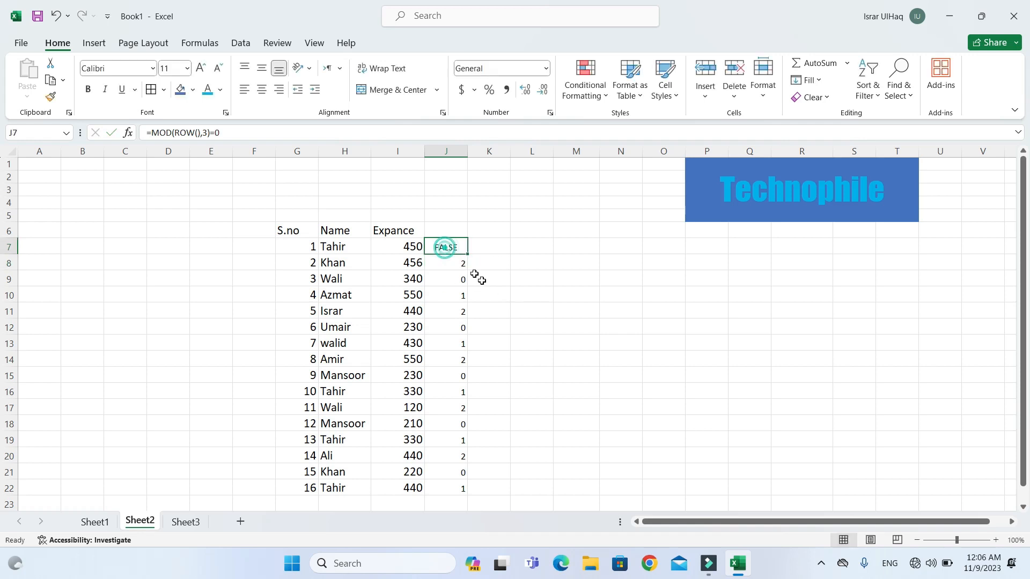
{"action": "double_click", "coordinate": [469, 254]}
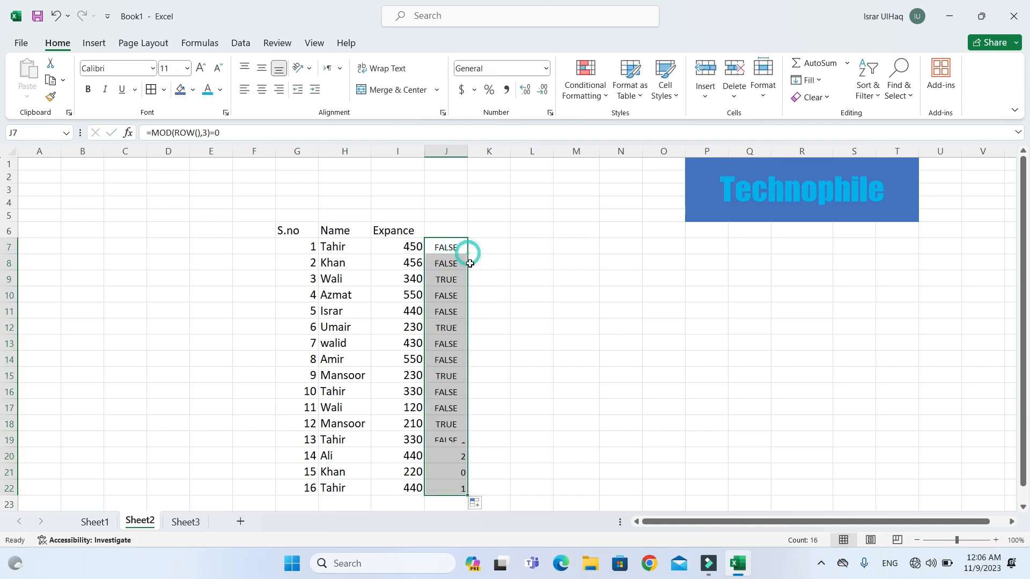
{"action": "left_click", "coordinate": [446, 285]}
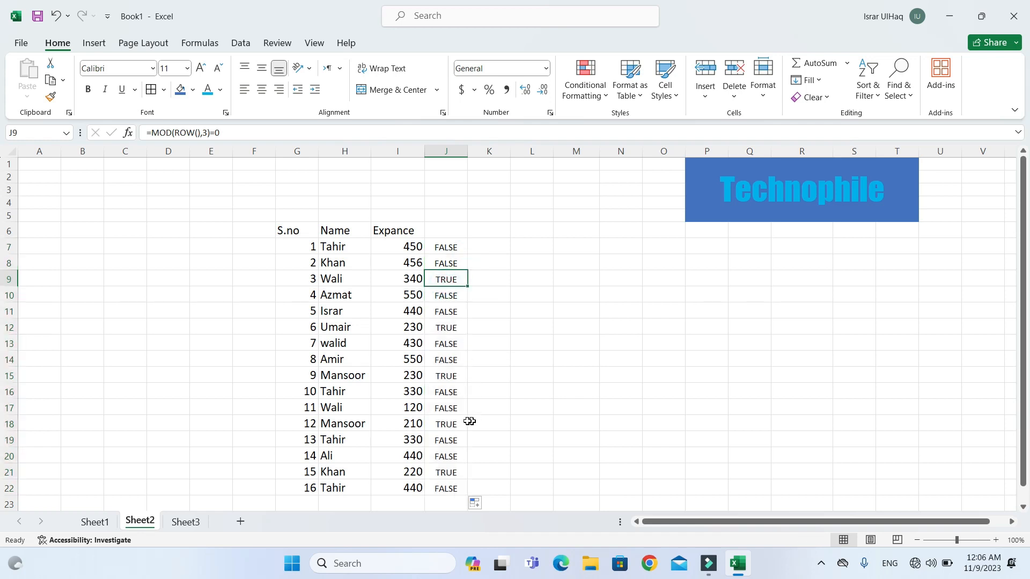
{"action": "left_click", "coordinate": [448, 379]}
{"action": "left_click", "coordinate": [455, 427]}
{"action": "left_click", "coordinate": [460, 478]}
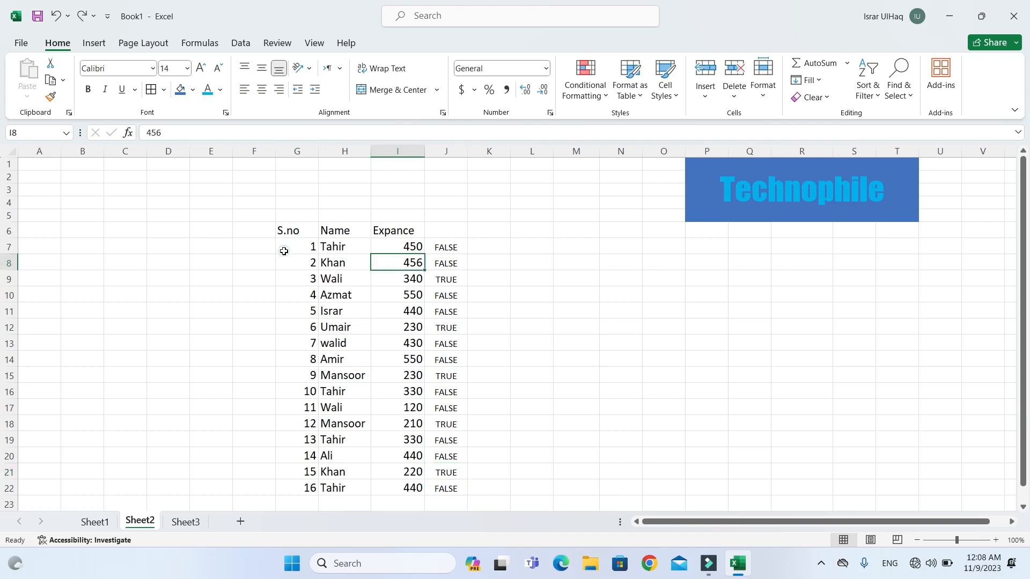
Create a new conditional formatting rule for G7:I22 that uses a formula to determine which cells to format
{"action": "left_click_drag", "start_coordinate": [285, 248], "coordinate": [404, 485]}
{"action": "left_click", "coordinate": [584, 90]}
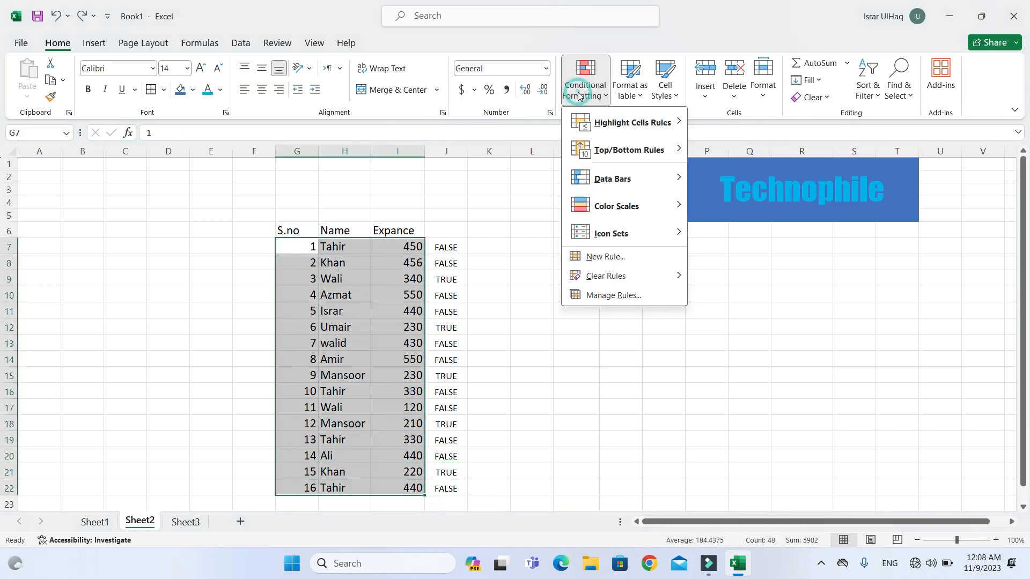
{"action": "left_click", "coordinate": [602, 257]}
{"action": "left_click", "coordinate": [42, 166]}
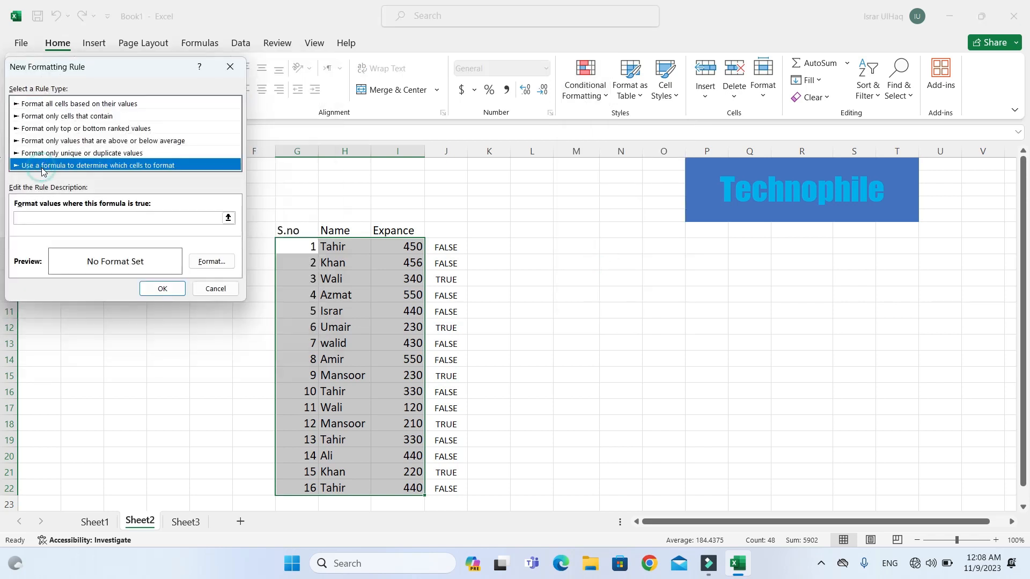
Set the rule's formula to =$J7=true, keeping only the column reference absolute
{"action": "left_click", "coordinate": [43, 219]}
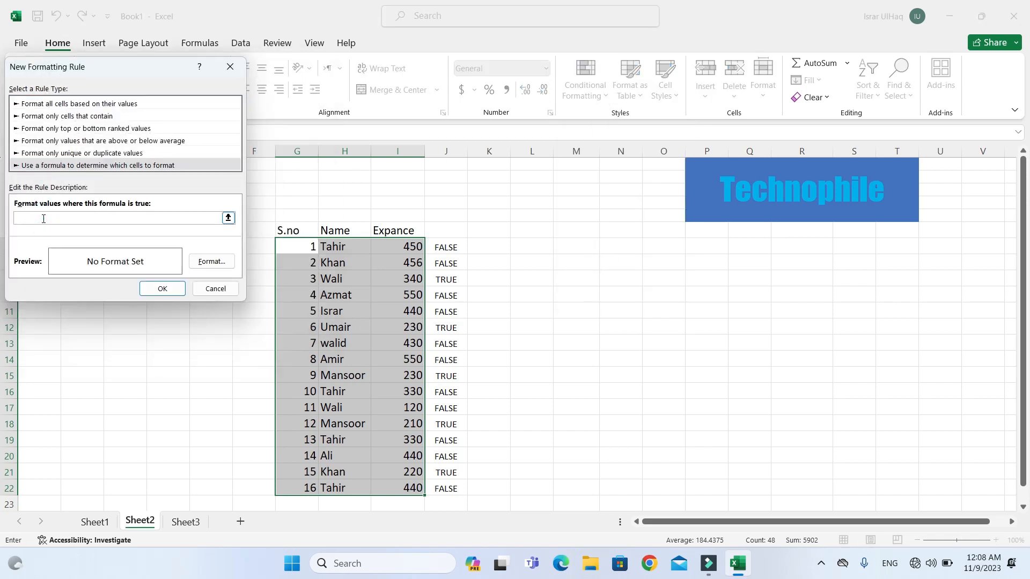
{"action": "type", "text": "="}
{"action": "left_click", "coordinate": [448, 247]}
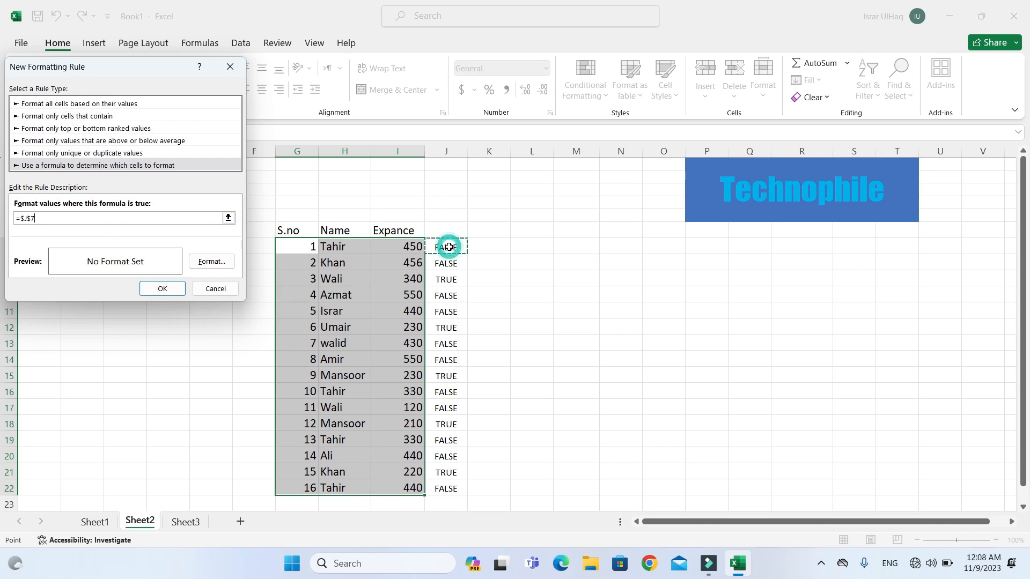
{"action": "left_click", "coordinate": [29, 219]}
{"action": "key", "text": "BackSpace"}
{"action": "left_click", "coordinate": [44, 221]}
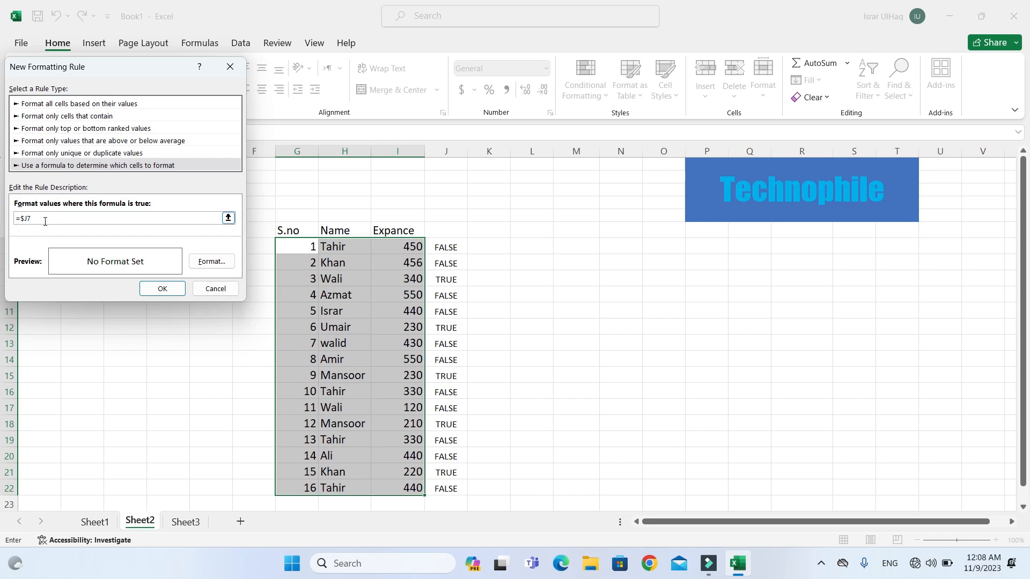
{"action": "type", "text": "=true"}
Give the conditional formatting rule a light blue fill, apply it to the list, and check the highlighted rows
{"action": "left_click", "coordinate": [208, 261]}
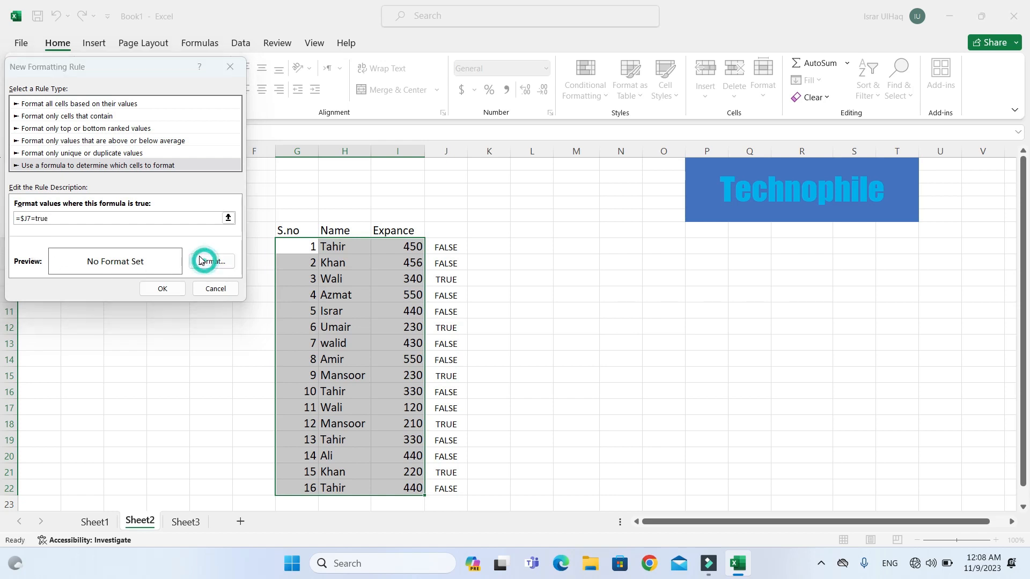
{"action": "left_click", "coordinate": [125, 122]}
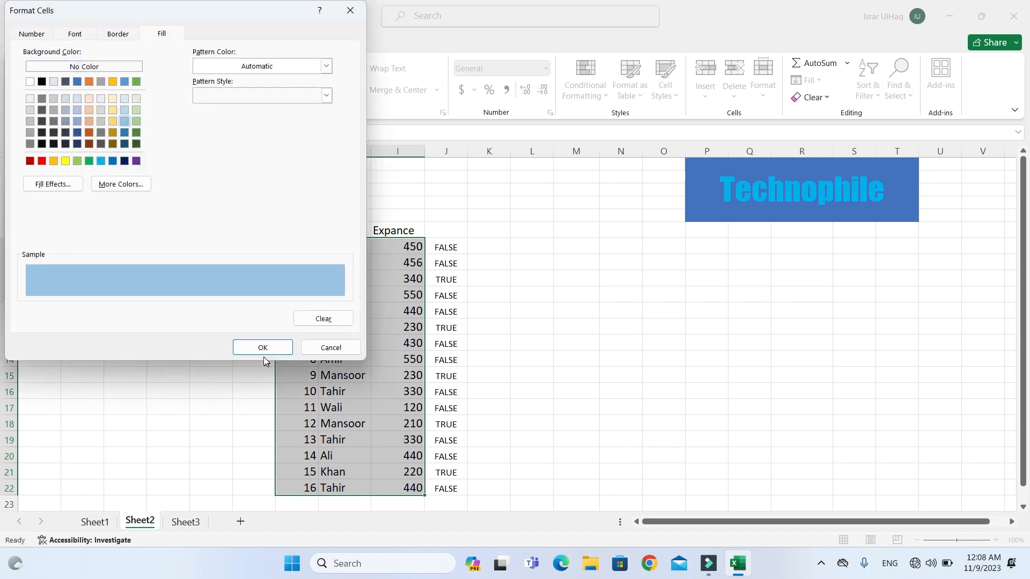
{"action": "left_click", "coordinate": [262, 347]}
{"action": "left_click", "coordinate": [162, 289]}
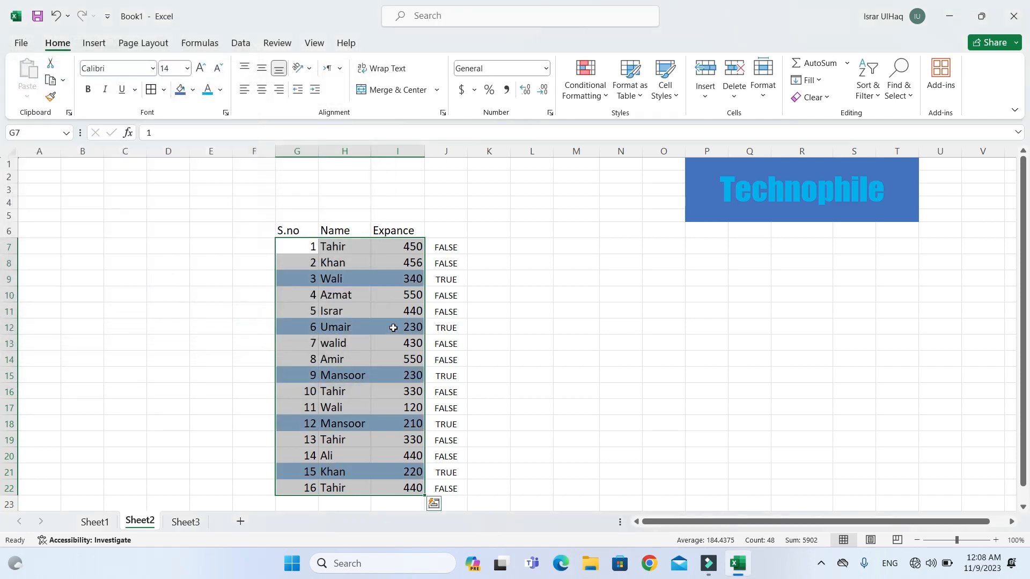
{"action": "left_click", "coordinate": [398, 327]}
{"action": "left_click_drag", "start_coordinate": [306, 277], "coordinate": [450, 278]}
{"action": "left_click_drag", "start_coordinate": [290, 328], "coordinate": [436, 325]}
{"action": "left_click_drag", "start_coordinate": [290, 376], "coordinate": [413, 370]}
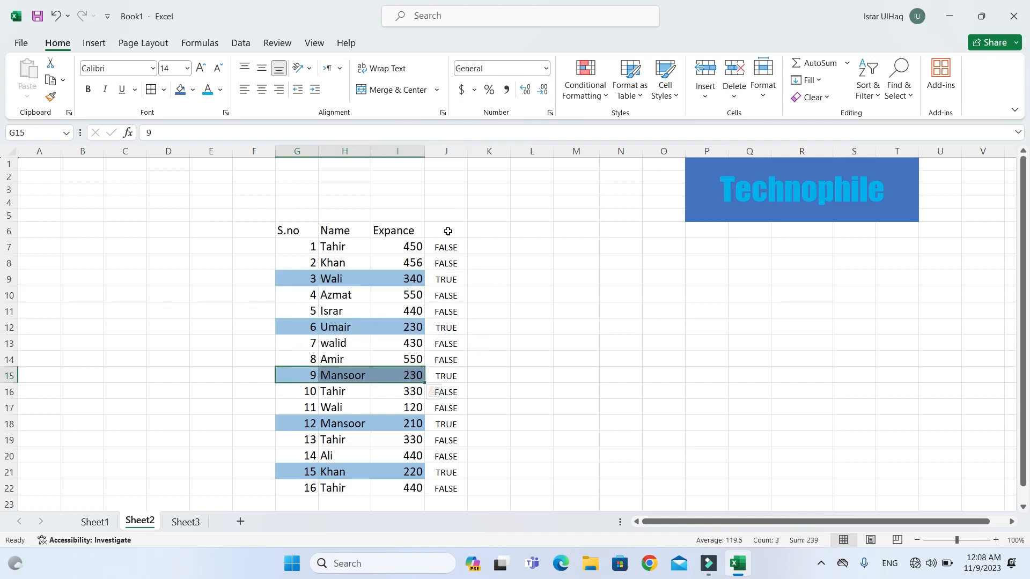
Hide helper column J beside the list
{"action": "right_click", "coordinate": [447, 151]}
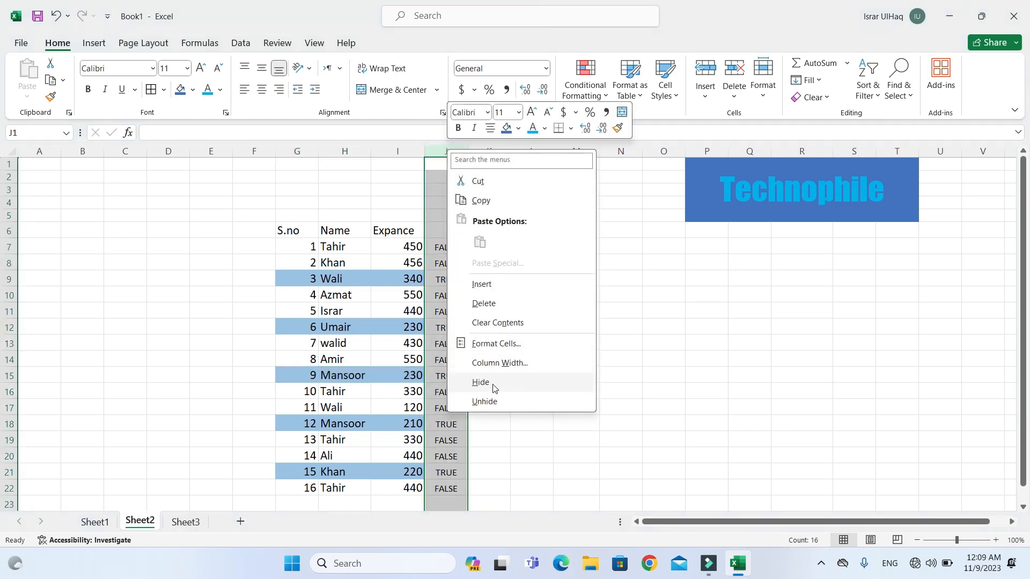
{"action": "left_click", "coordinate": [494, 386]}
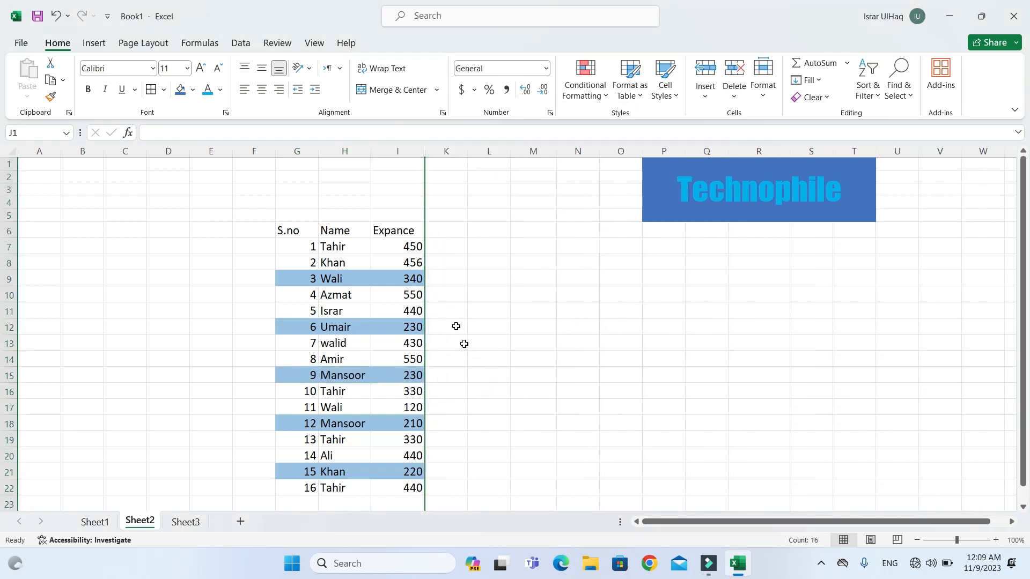
{"action": "left_click", "coordinate": [446, 244]}
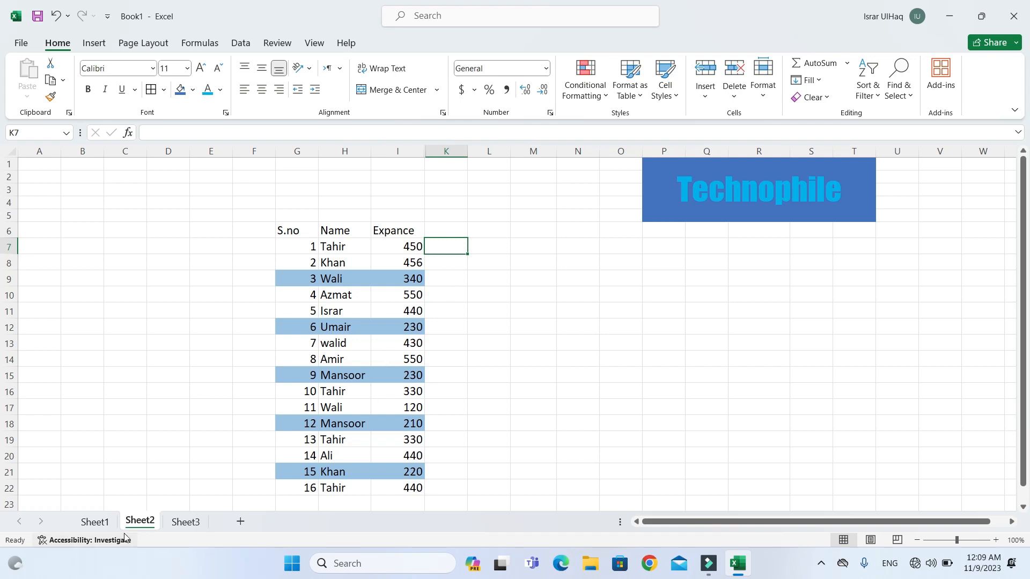
Enter a sample first name in lowercase in cell N9 of Sheet1
{"action": "left_click", "coordinate": [105, 524]}
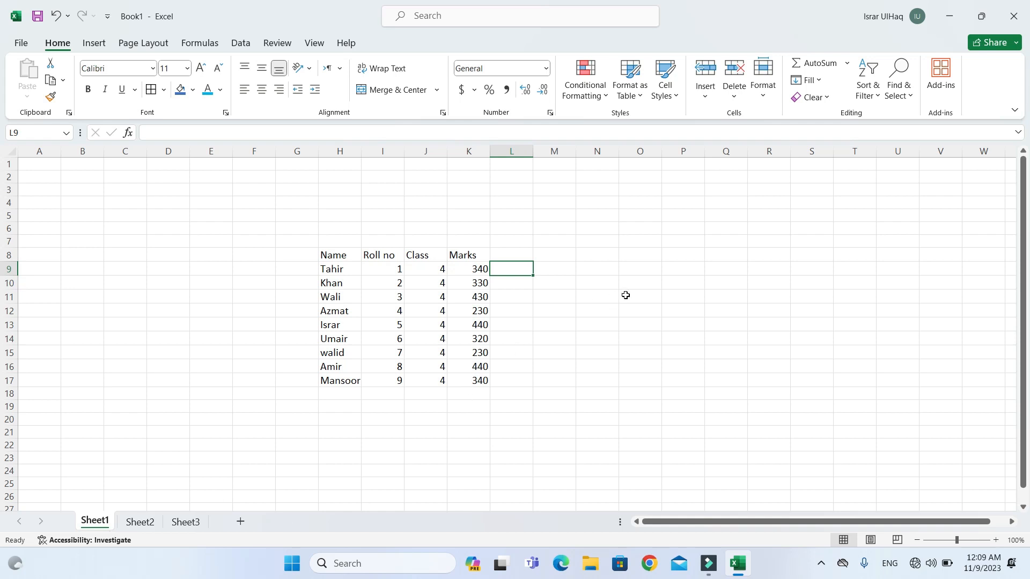
{"action": "left_click", "coordinate": [592, 280]}
{"action": "left_click", "coordinate": [604, 271]}
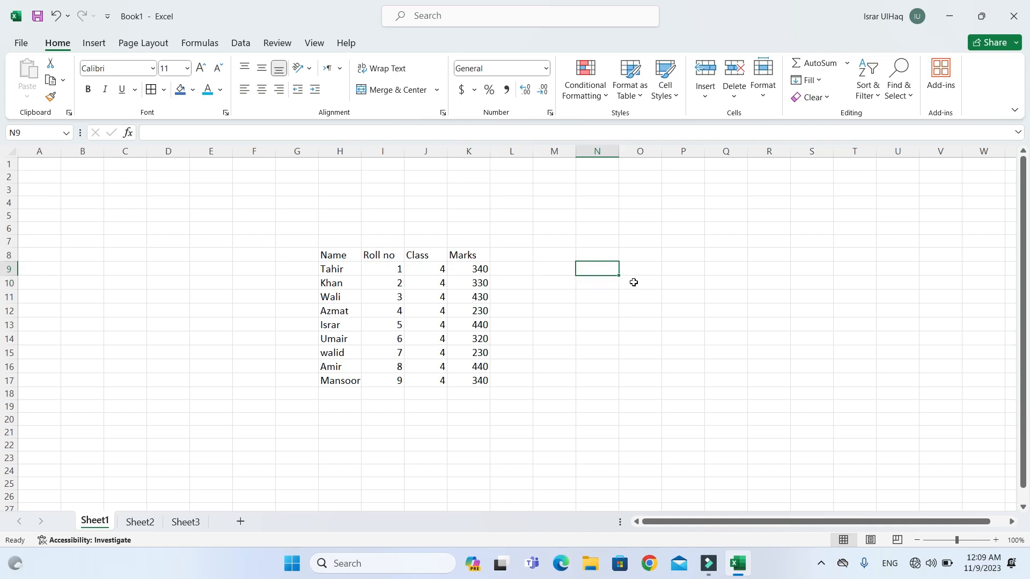
{"action": "type", "text": "ta"}
{"action": "left_click", "coordinate": [639, 300]}
Reduce the font size of N9 to 5 through the Format Cells font settings
{"action": "left_click", "coordinate": [595, 267]}
{"action": "left_click", "coordinate": [220, 69]}
{"action": "left_click", "coordinate": [219, 69]}
{"action": "left_click", "coordinate": [226, 114]}
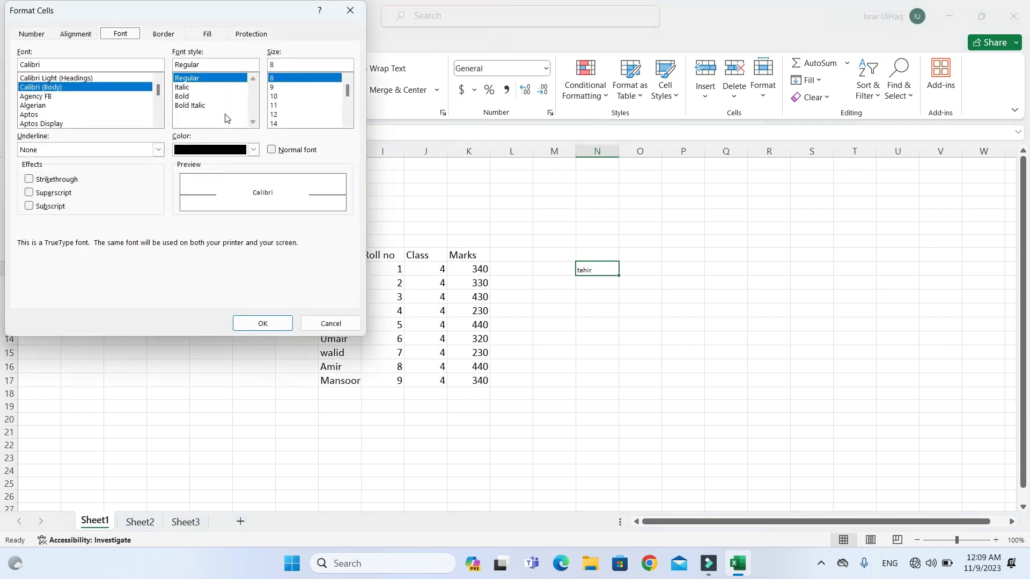
{"action": "left_click", "coordinate": [280, 83]}
{"action": "double_click", "coordinate": [278, 68]}
{"action": "type", "text": "2"}
{"action": "double_click", "coordinate": [287, 66]}
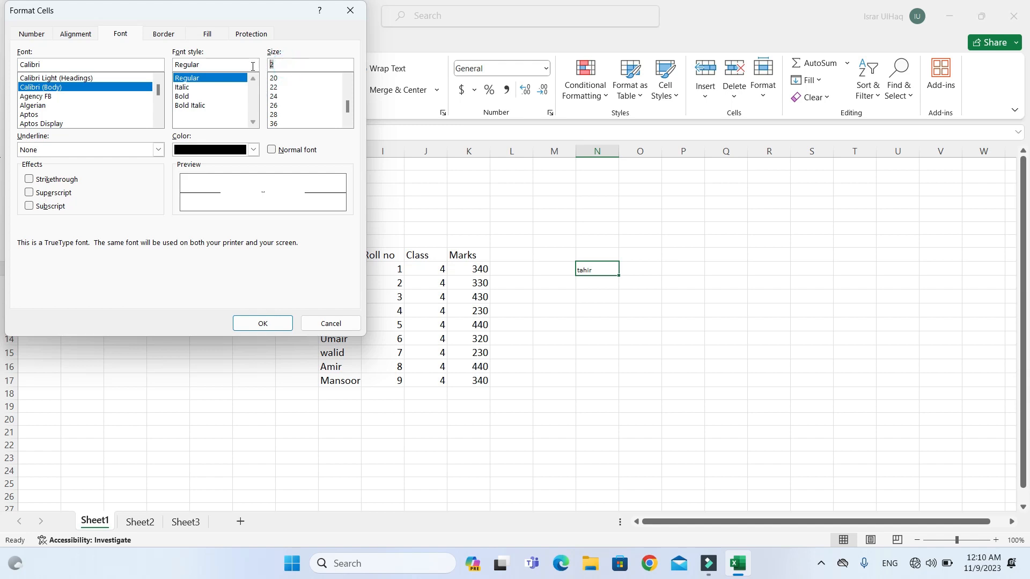
{"action": "type", "text": "5"}
{"action": "key", "text": "Return"}
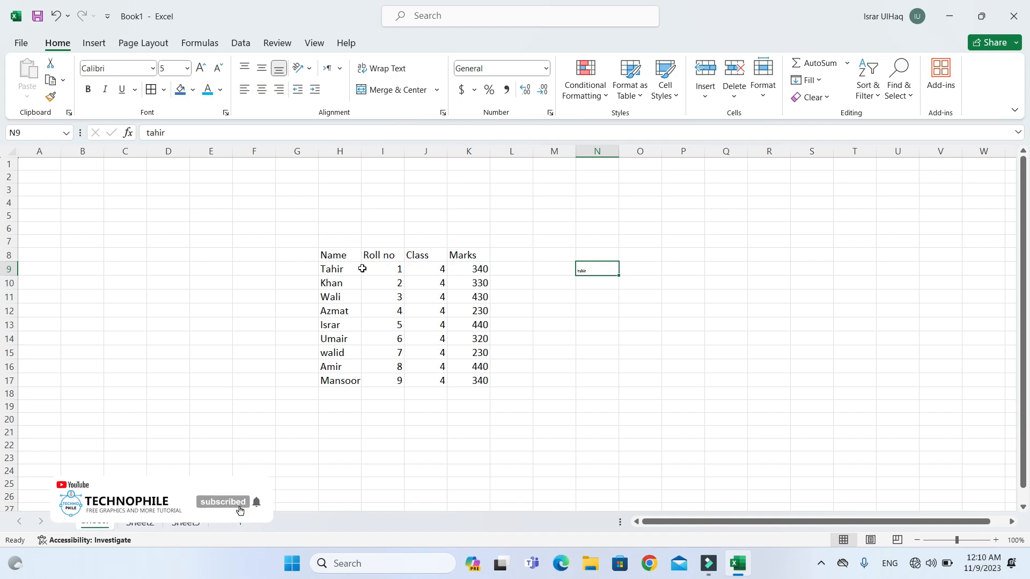
Copy the table H8:K17, paste it as a picture, and move the picture beside the original over columns M to P
{"action": "left_click", "coordinate": [478, 323]}
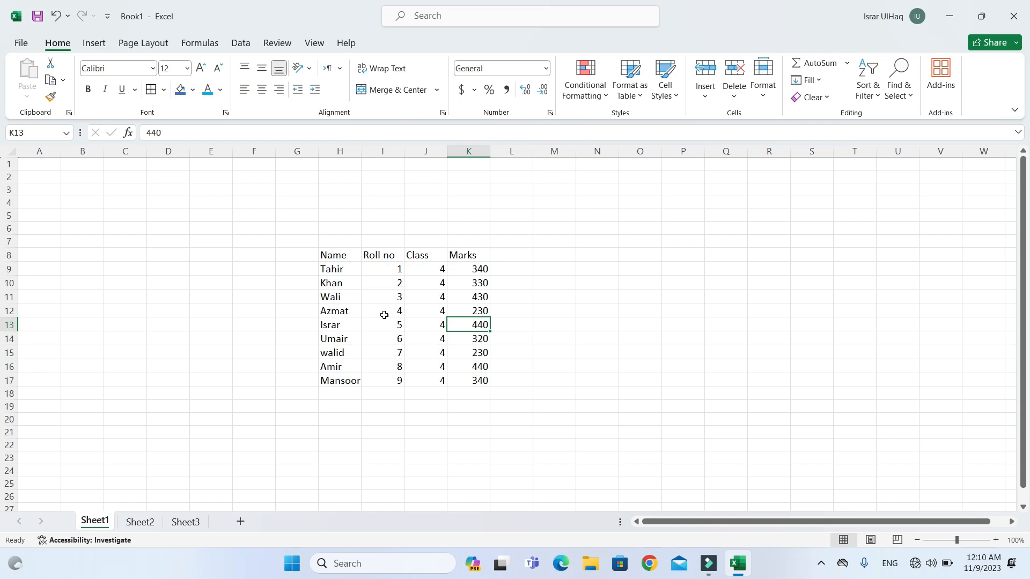
{"action": "left_click", "coordinate": [384, 315]}
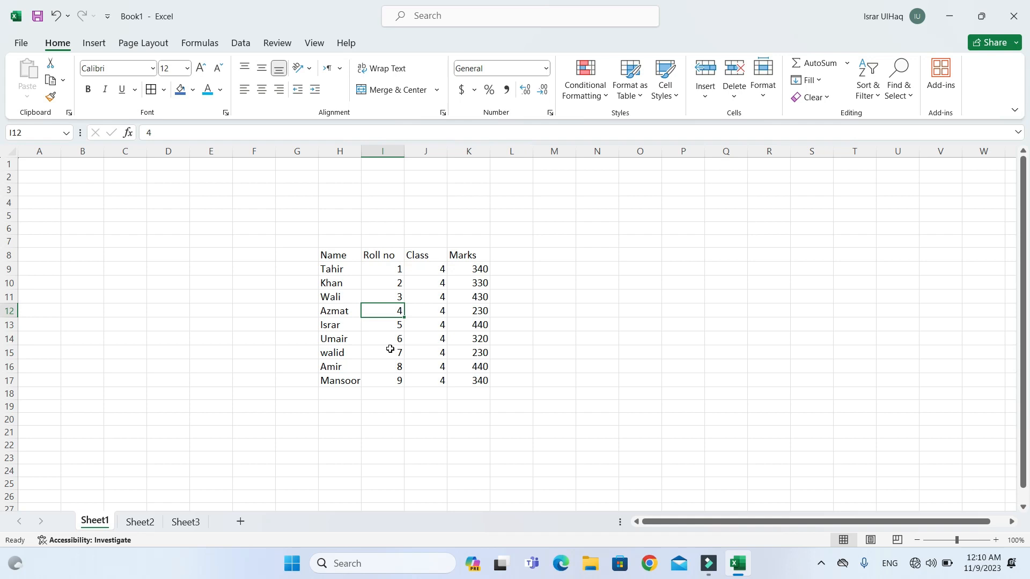
{"action": "left_click", "coordinate": [368, 283]}
{"action": "left_click_drag", "start_coordinate": [340, 257], "coordinate": [466, 378]}
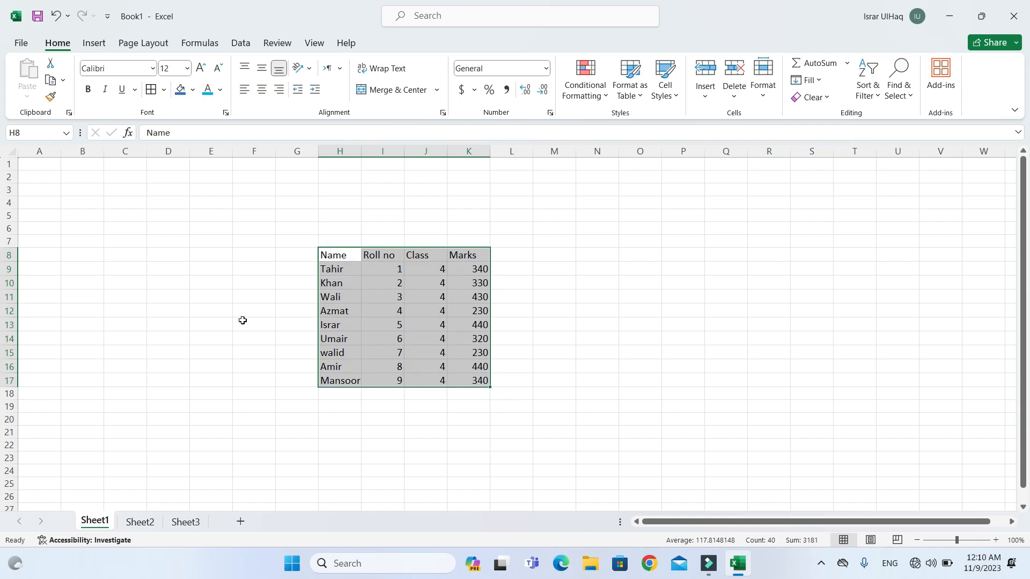
{"action": "left_click", "coordinate": [55, 84]}
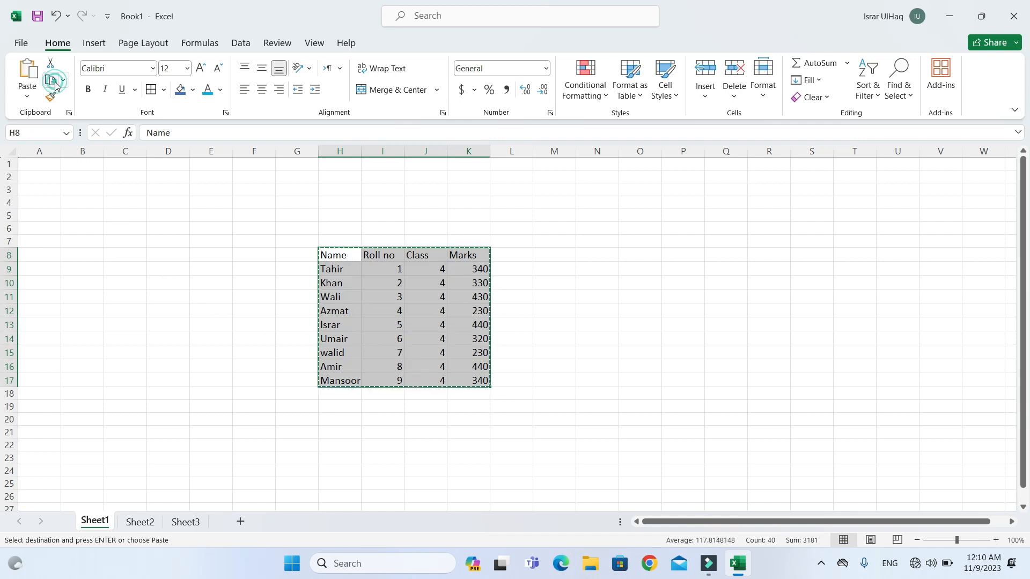
{"action": "left_click", "coordinate": [26, 99]}
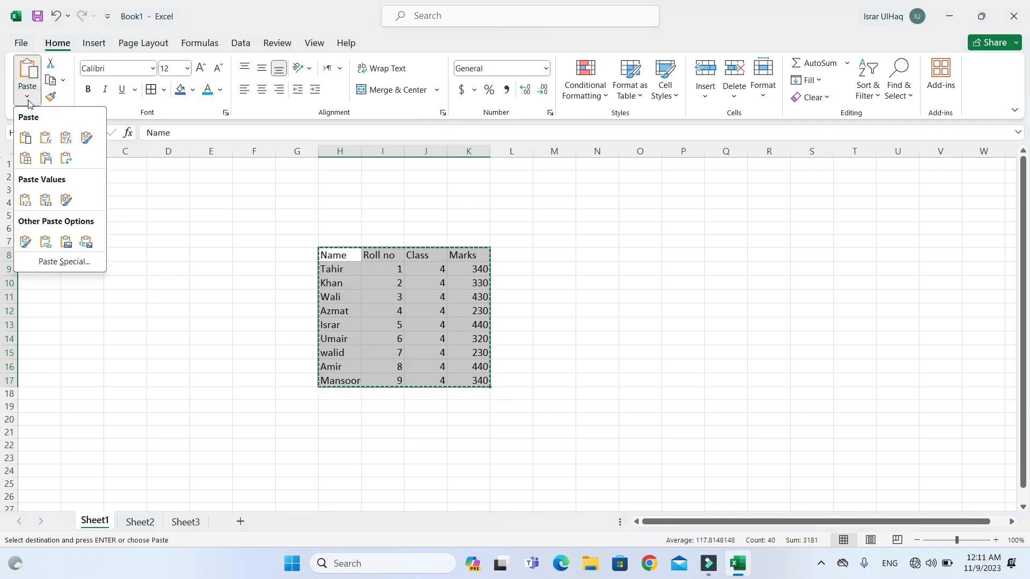
{"action": "left_click", "coordinate": [66, 243]}
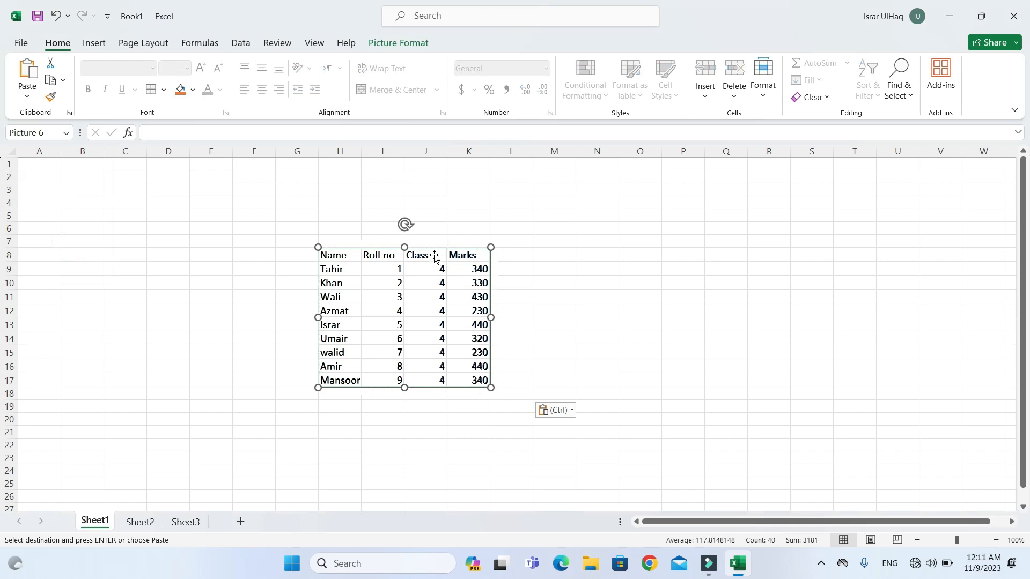
{"action": "left_click_drag", "start_coordinate": [475, 240], "coordinate": [647, 245]}
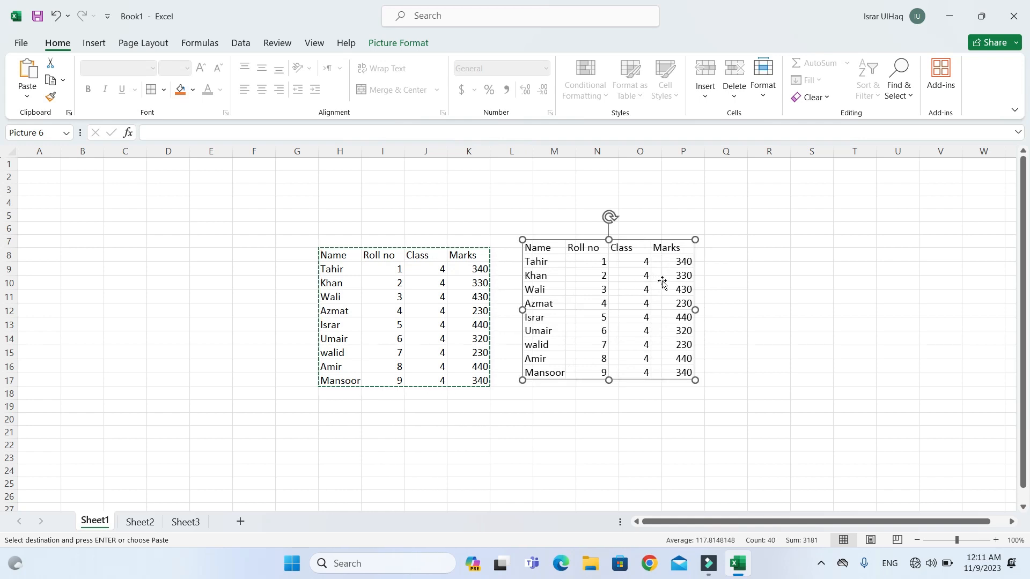
Save the table picture to the Desktop as Picture2 in JPEG File Interchange Format
{"action": "right_click", "coordinate": [652, 249]}
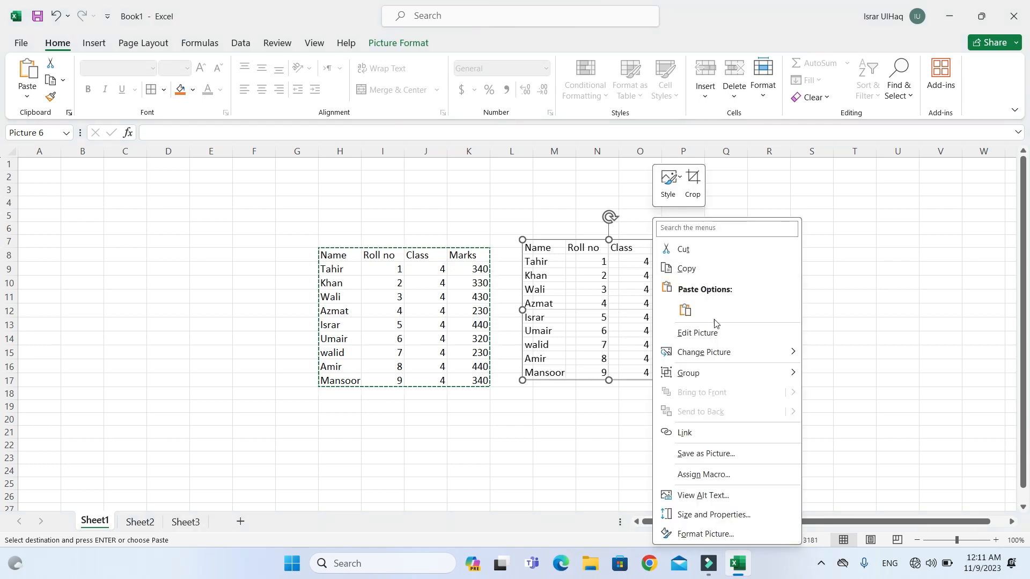
{"action": "left_click", "coordinate": [729, 459]}
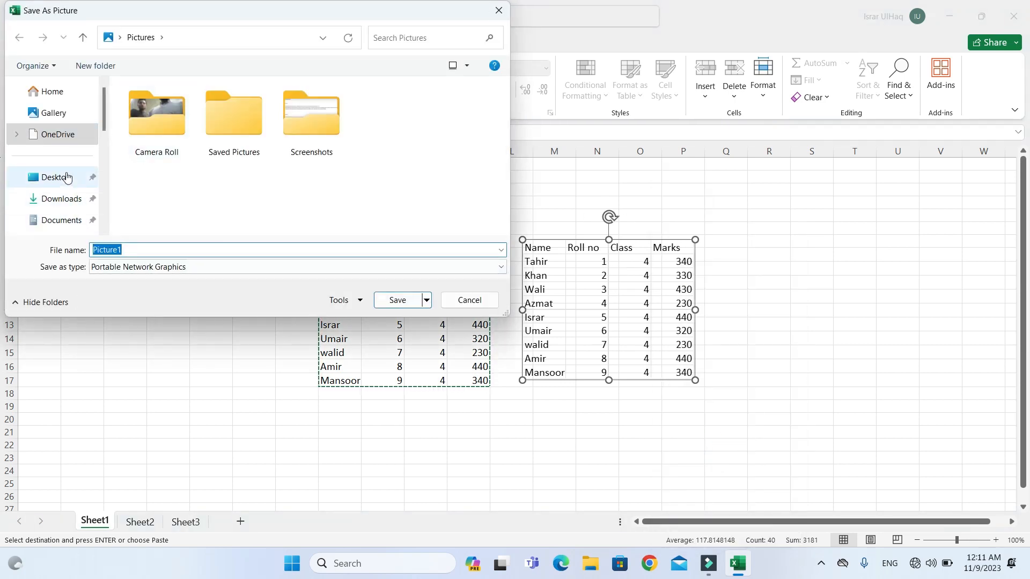
{"action": "left_click", "coordinate": [66, 177]}
{"action": "left_click", "coordinate": [300, 266]}
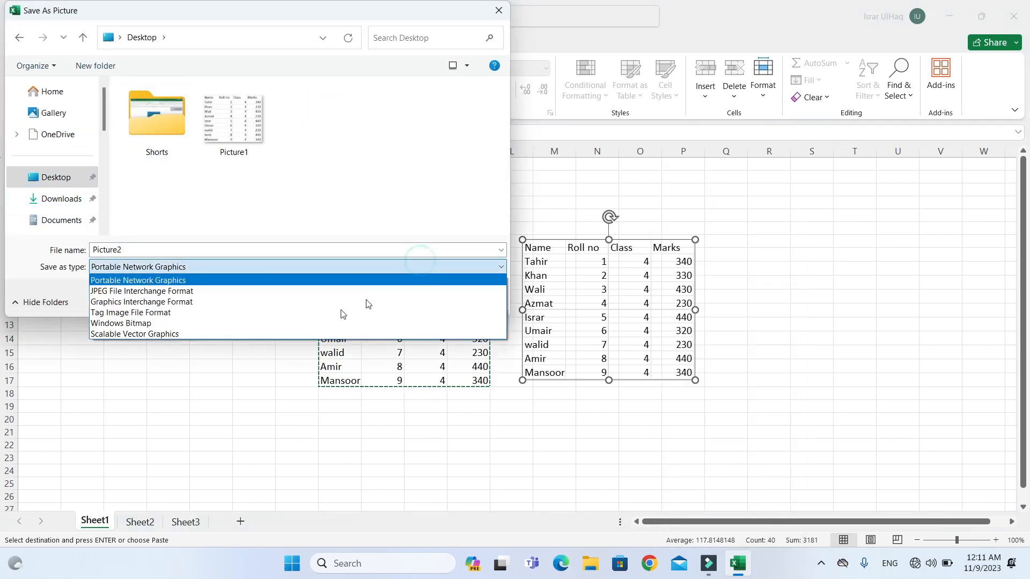
{"action": "left_click", "coordinate": [120, 294]}
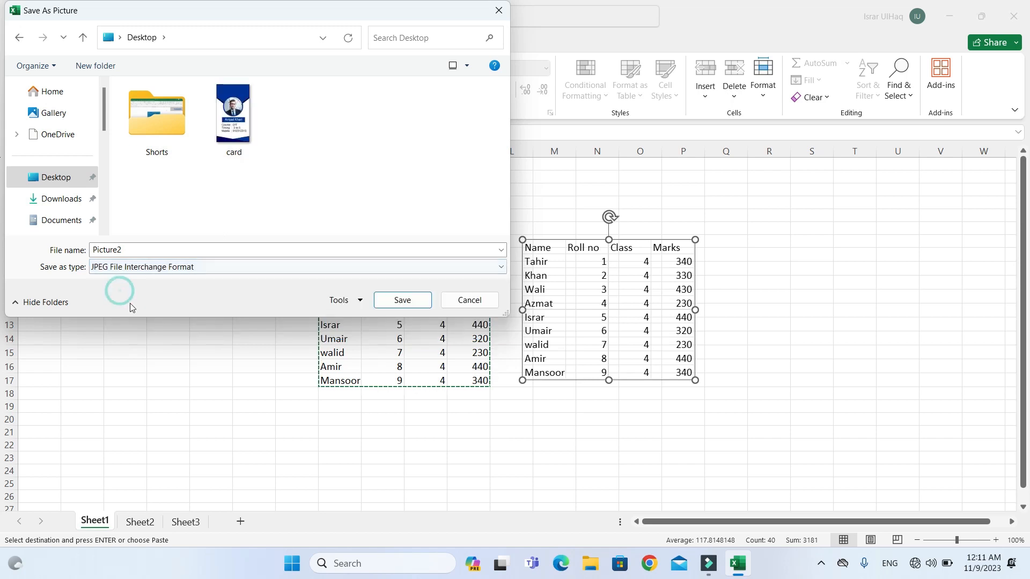
{"action": "left_click", "coordinate": [408, 305]}
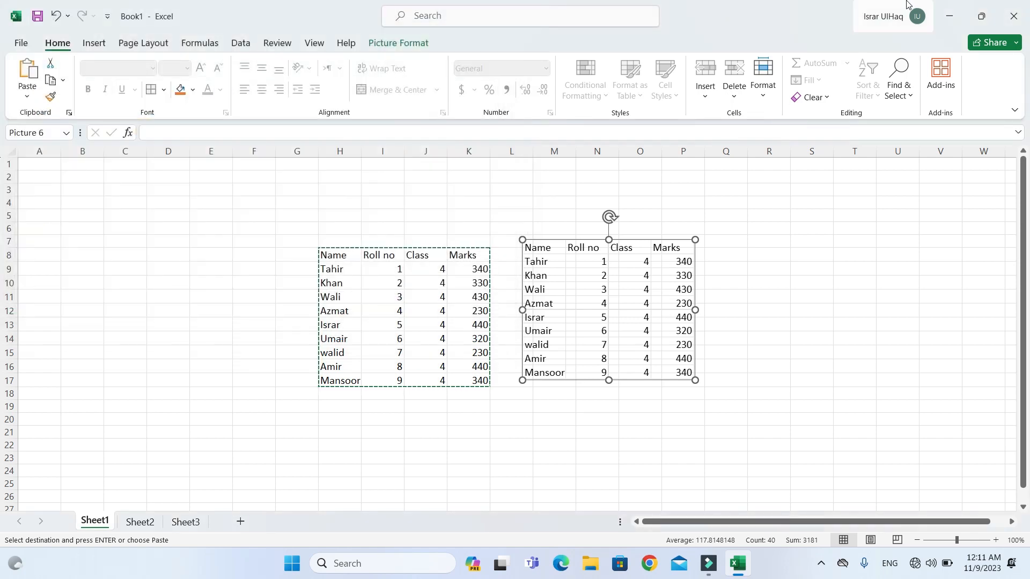
Minimize the workbook and open Picture2 from the desktop to inspect the saved image
{"action": "left_click", "coordinate": [950, 18]}
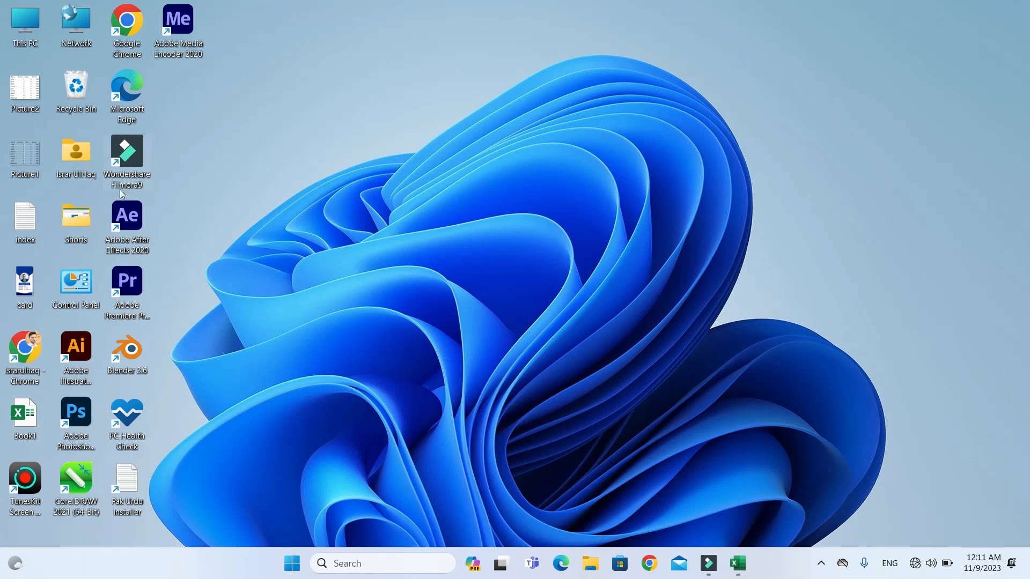
{"action": "double_click", "coordinate": [26, 102]}
{"action": "scroll", "coordinate": [557, 276], "scroll_direction": "up", "scroll_amount": 5}
{"action": "scroll", "coordinate": [573, 283], "scroll_direction": "down", "scroll_amount": 4}
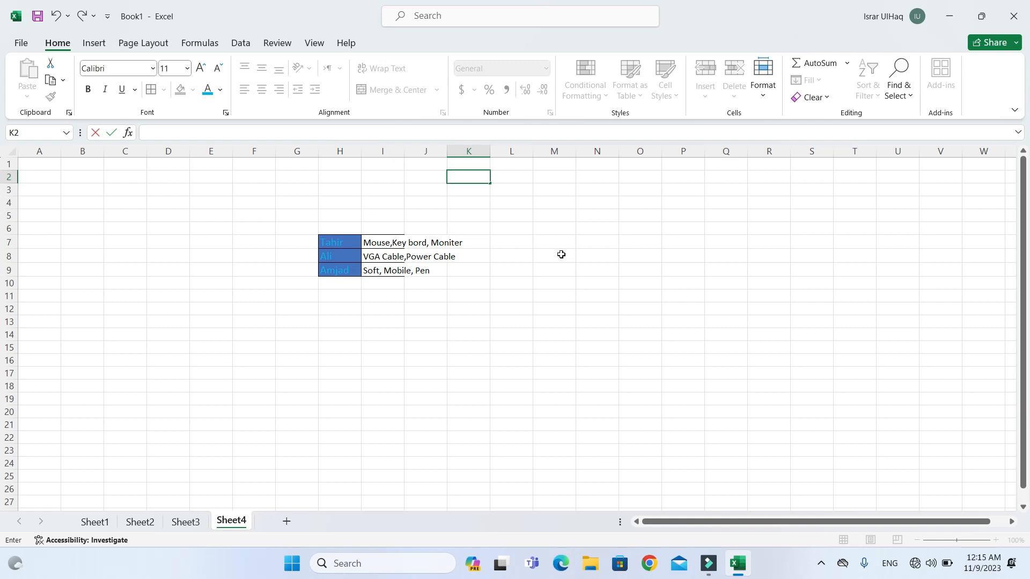
Examine on Sheet4 which cells of row 7 actually hold the comma-separated item text
{"action": "left_click", "coordinate": [440, 309]}
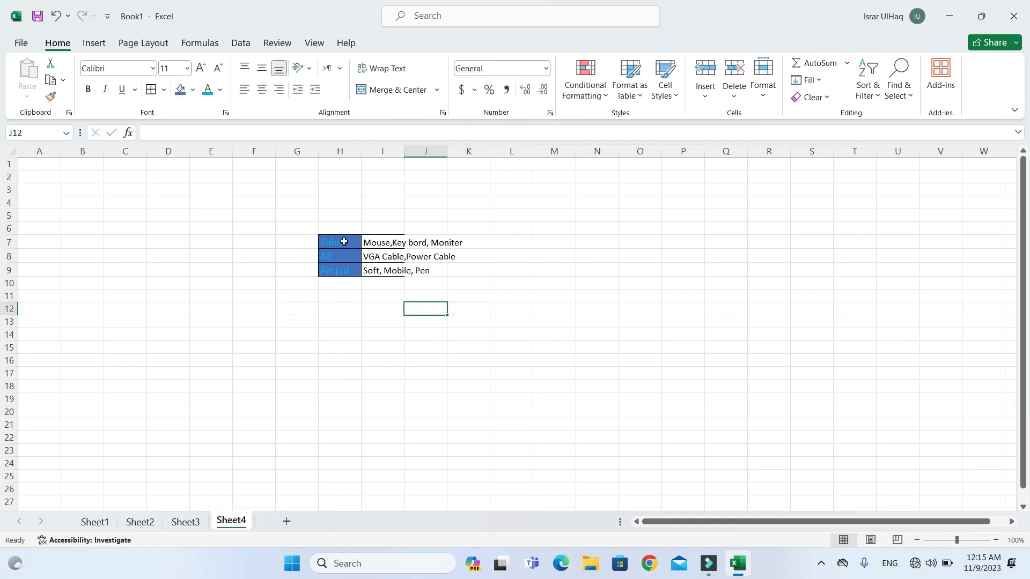
{"action": "left_click", "coordinate": [344, 241]}
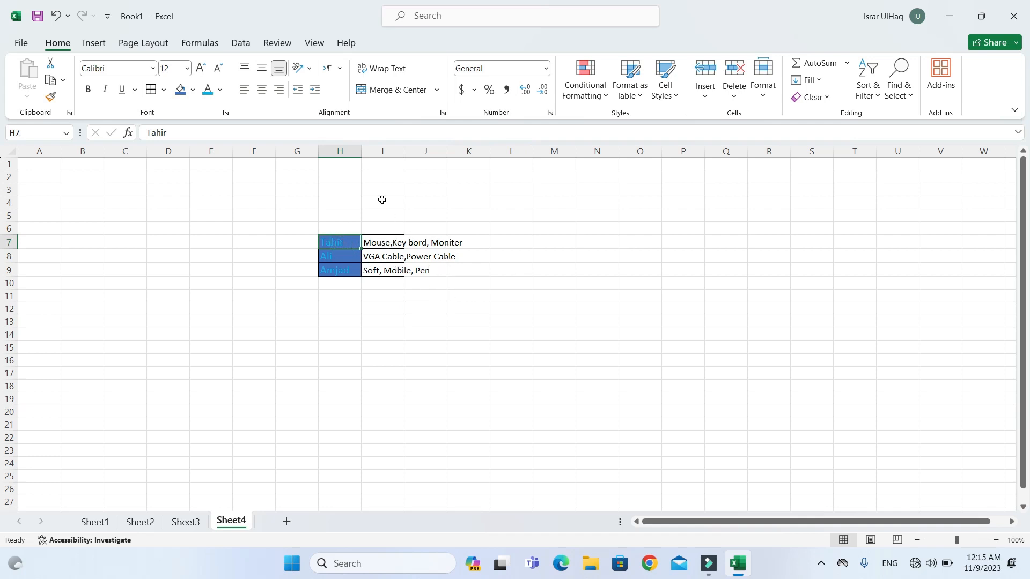
{"action": "left_click", "coordinate": [389, 151]}
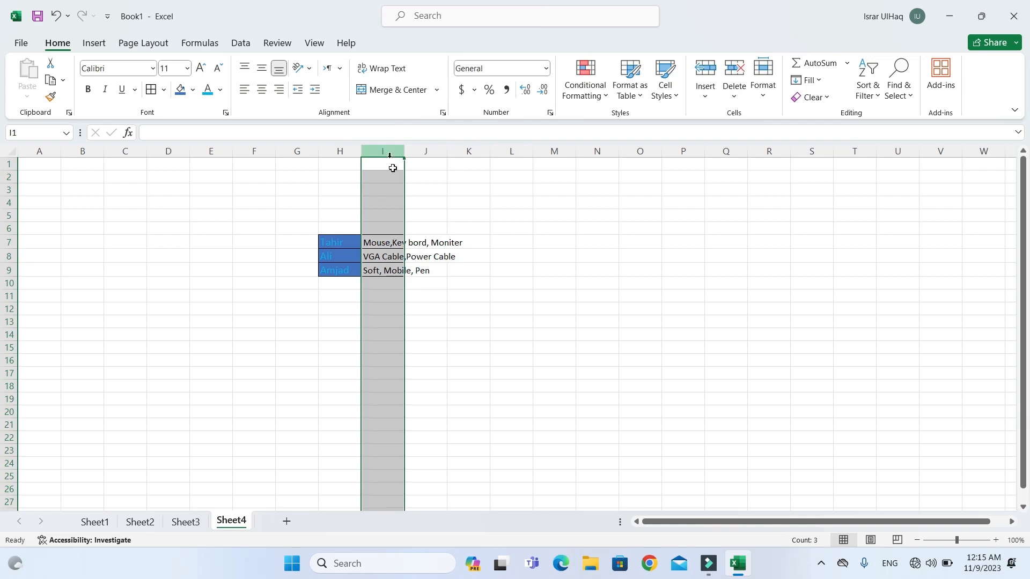
{"action": "left_click", "coordinate": [433, 291]}
{"action": "left_click", "coordinate": [385, 243]}
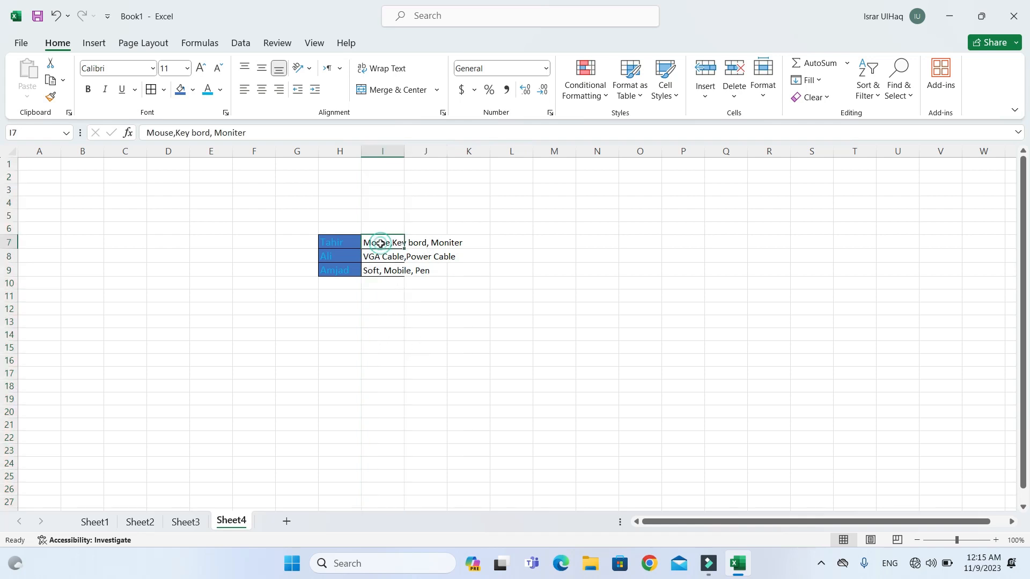
{"action": "left_click", "coordinate": [424, 242]}
{"action": "left_click", "coordinate": [457, 243]}
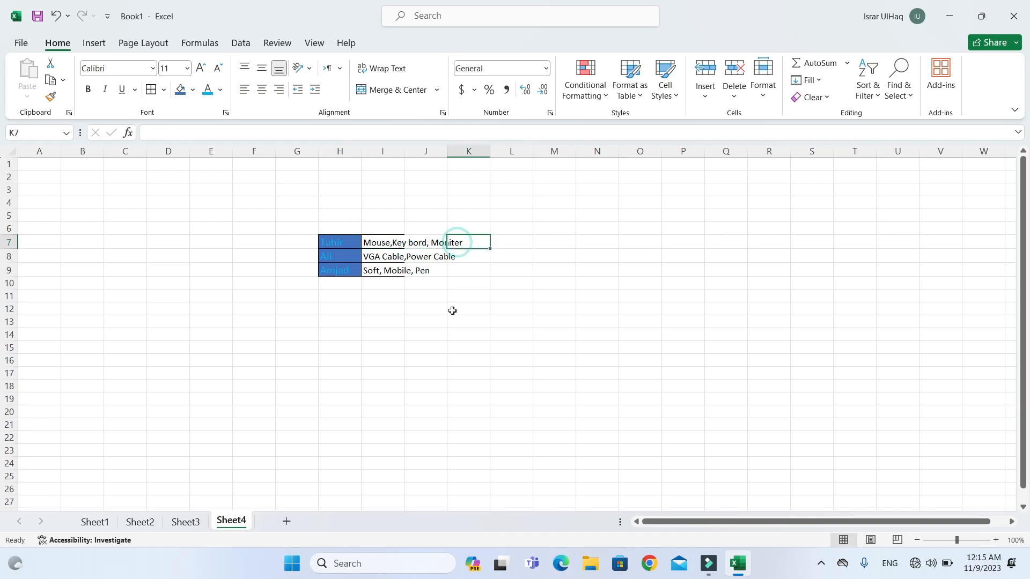
Split the comma-separated items in I7:I9 into separate columns with Text to Columns, delimited by comma, in General format
{"action": "left_click_drag", "start_coordinate": [382, 242], "coordinate": [385, 270]}
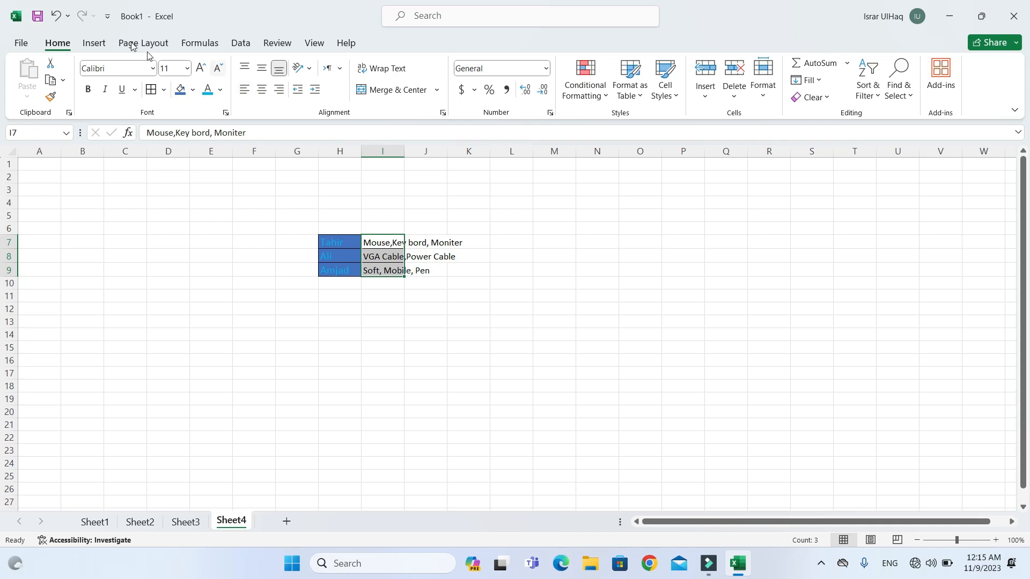
{"action": "left_click", "coordinate": [241, 44]}
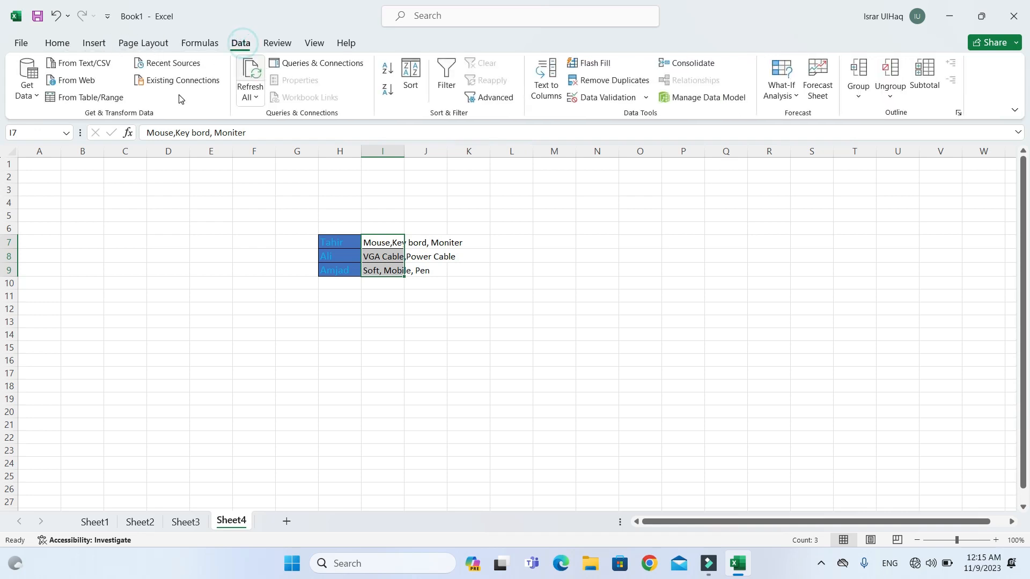
{"action": "left_click", "coordinate": [556, 87]}
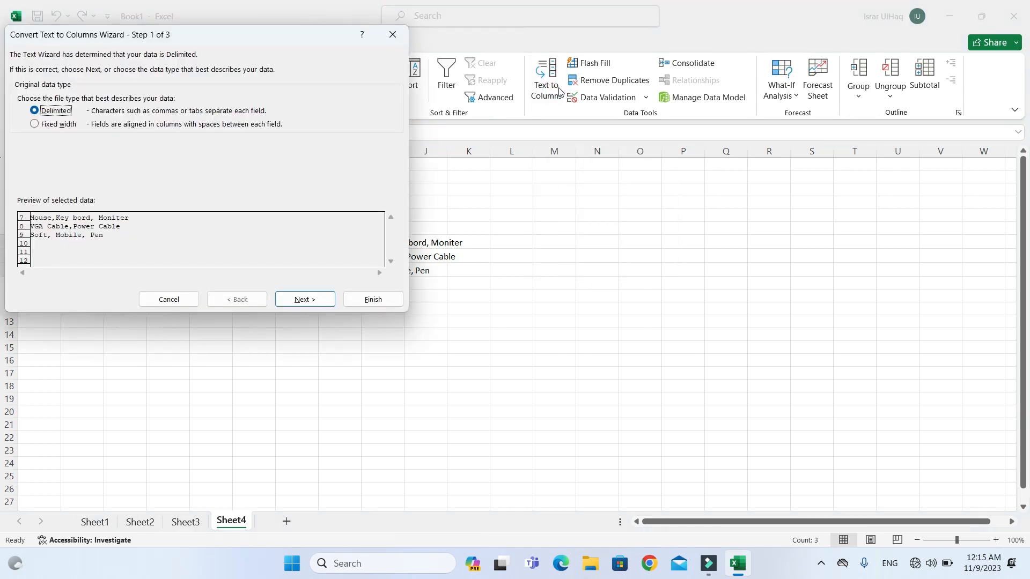
{"action": "left_click", "coordinate": [304, 299]}
{"action": "left_click_drag", "start_coordinate": [206, 31], "coordinate": [658, 48]}
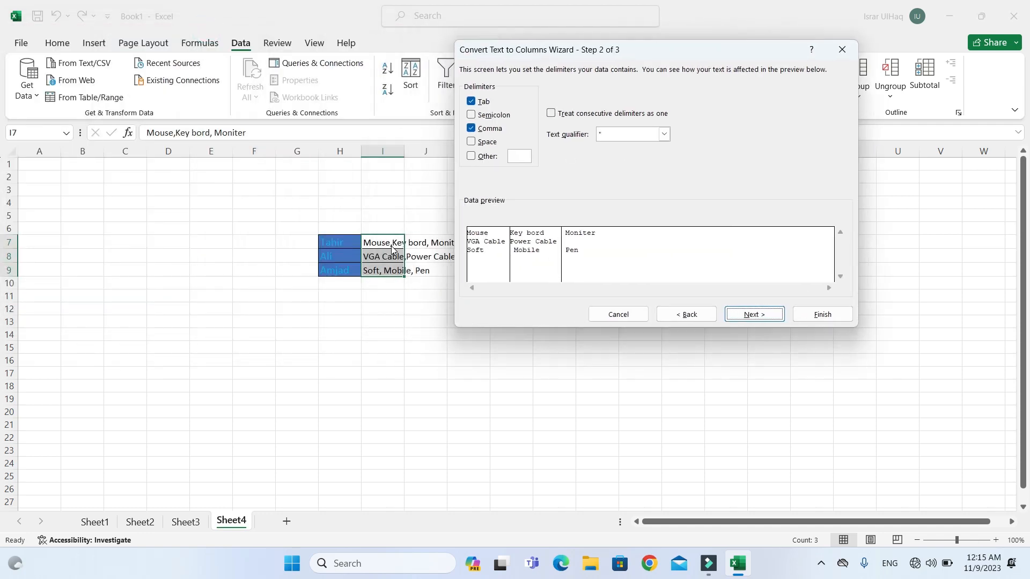
{"action": "left_click", "coordinate": [472, 129]}
{"action": "left_click", "coordinate": [471, 128]}
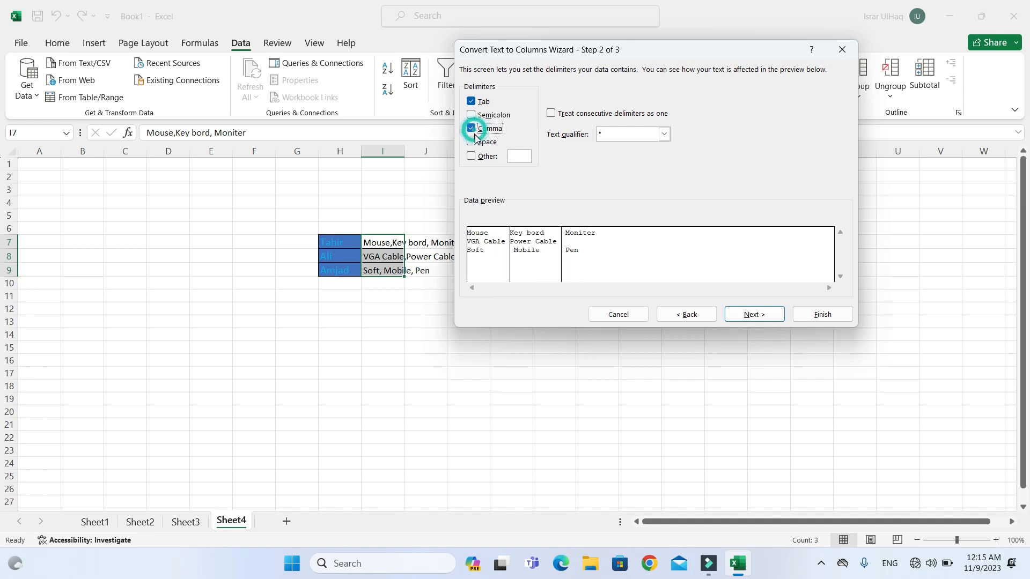
{"action": "left_click", "coordinate": [754, 315]}
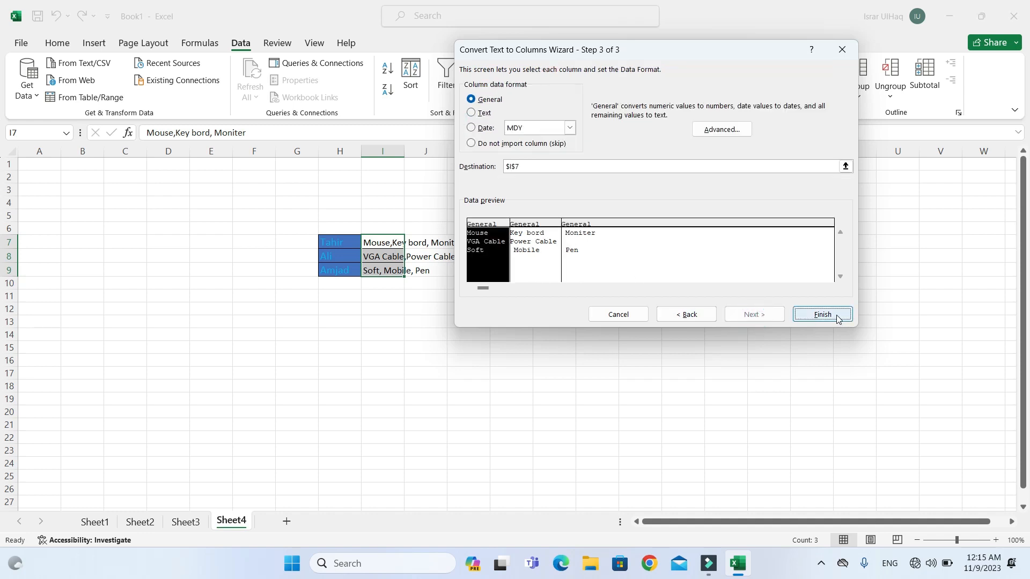
{"action": "left_click", "coordinate": [837, 315]}
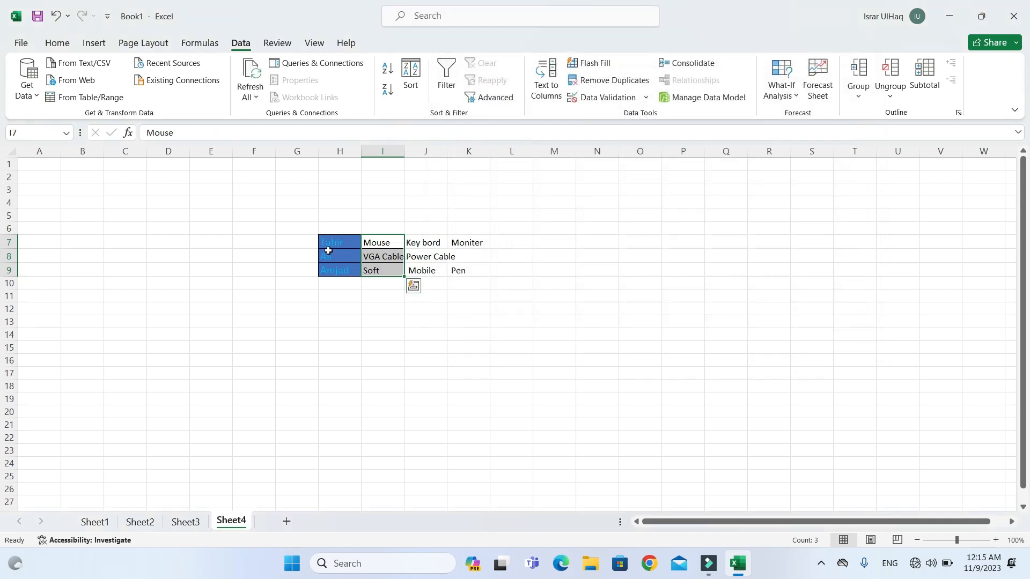
Examine how the split items are distributed across the cells of rows 7 and 8 in columns H to K
{"action": "left_click", "coordinate": [333, 245]}
{"action": "left_click", "coordinate": [377, 244]}
{"action": "left_click", "coordinate": [424, 244]}
{"action": "left_click", "coordinate": [465, 254]}
{"action": "left_click", "coordinate": [346, 242]}
{"action": "left_click", "coordinate": [376, 243]}
{"action": "left_click", "coordinate": [424, 244]}
{"action": "left_click", "coordinate": [474, 252]}
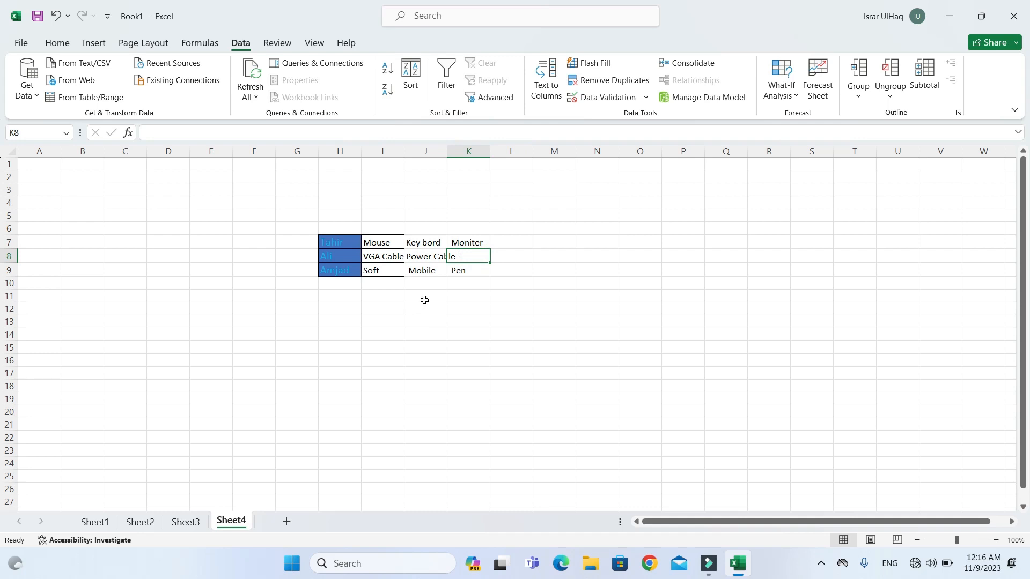
Copy the table H7:K9 and paste it transposed at I13 with Paste Special
{"action": "left_click_drag", "start_coordinate": [345, 246], "coordinate": [471, 271]}
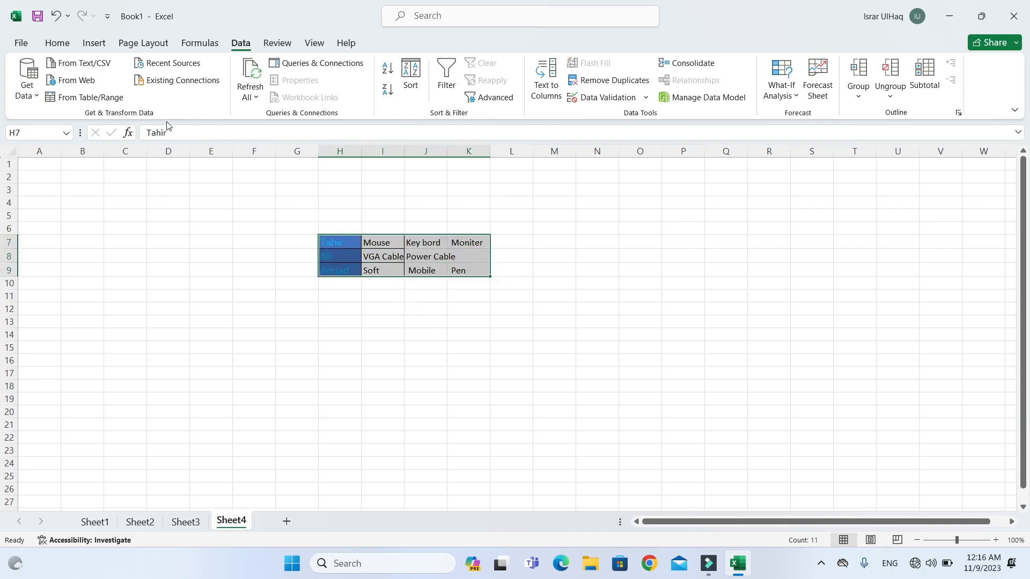
{"action": "left_click", "coordinate": [57, 43]}
{"action": "left_click", "coordinate": [50, 83]}
{"action": "left_click", "coordinate": [386, 323]}
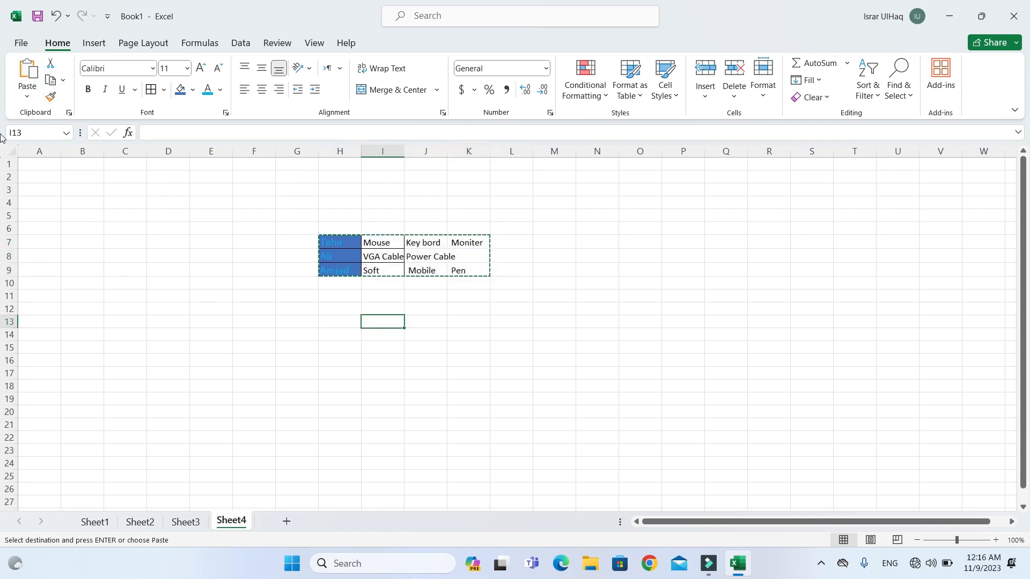
{"action": "left_click", "coordinate": [28, 98]}
{"action": "left_click", "coordinate": [63, 260]}
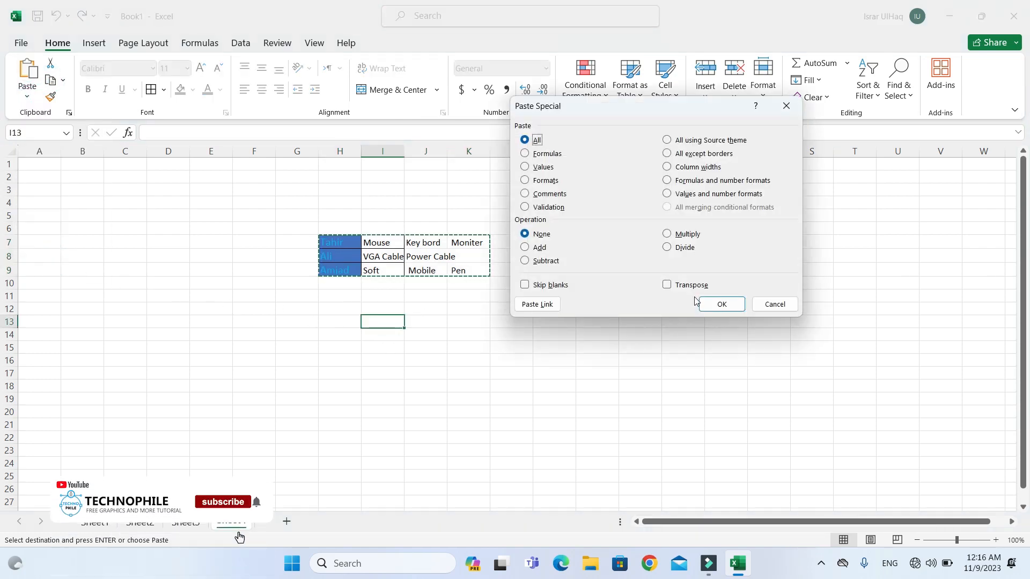
{"action": "left_click", "coordinate": [667, 285]}
{"action": "left_click", "coordinate": [724, 305]}
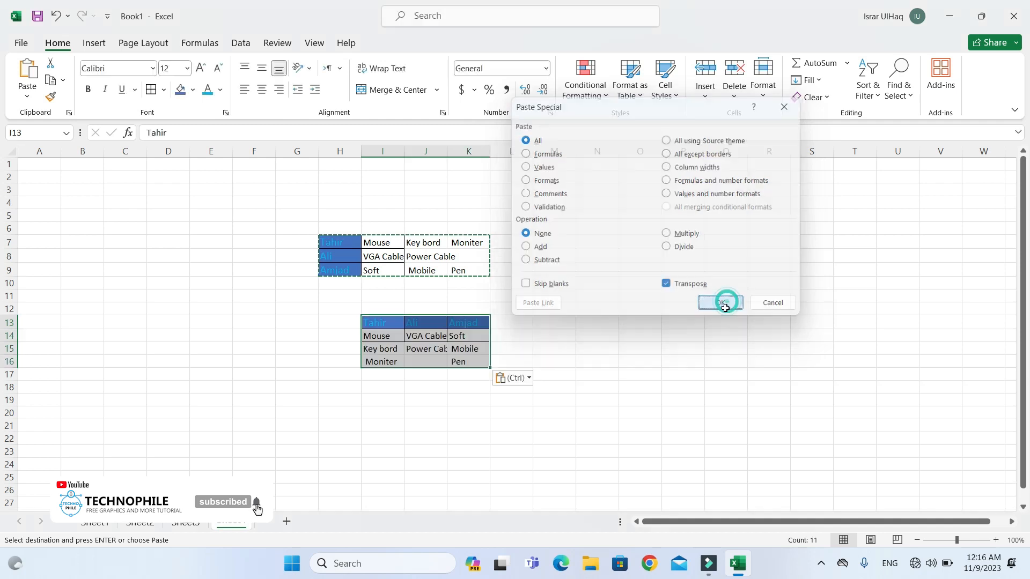
{"action": "left_click", "coordinate": [548, 349]}
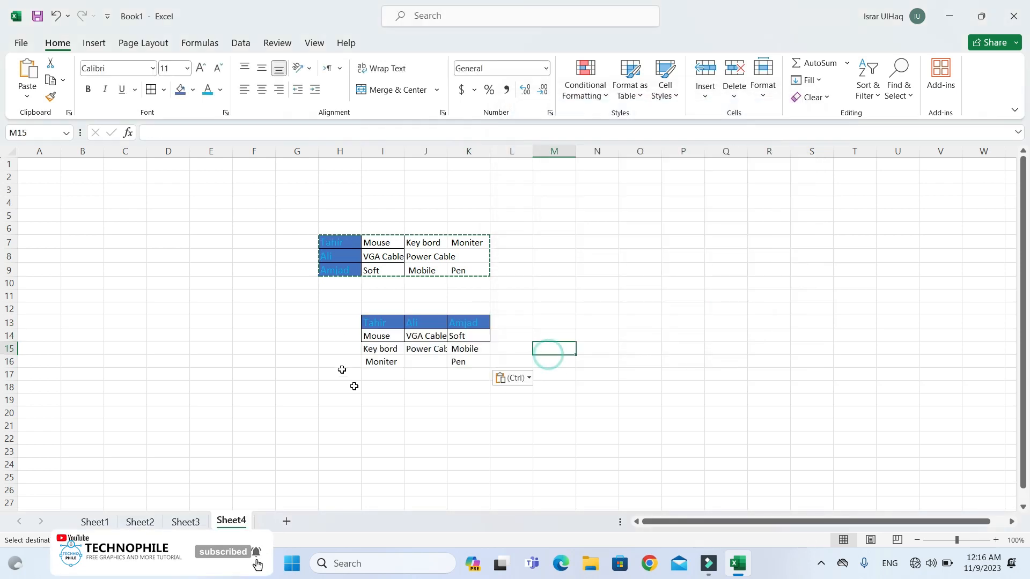
Apply all borders to the item cells I14:K16 of the transposed table
{"action": "left_click", "coordinate": [375, 334]}
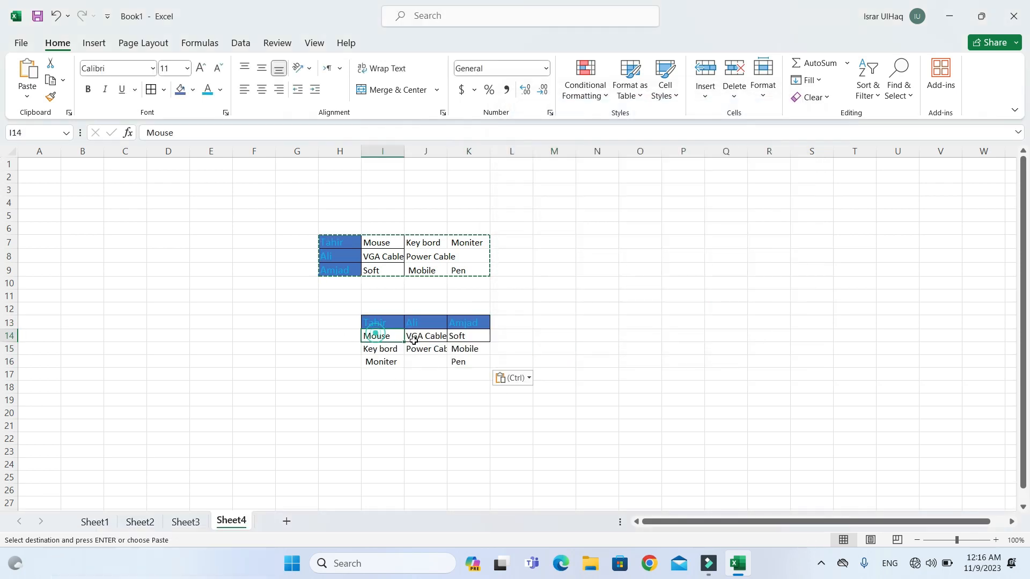
{"action": "left_click_drag", "start_coordinate": [413, 340], "coordinate": [475, 361]}
{"action": "left_click", "coordinate": [151, 89]}
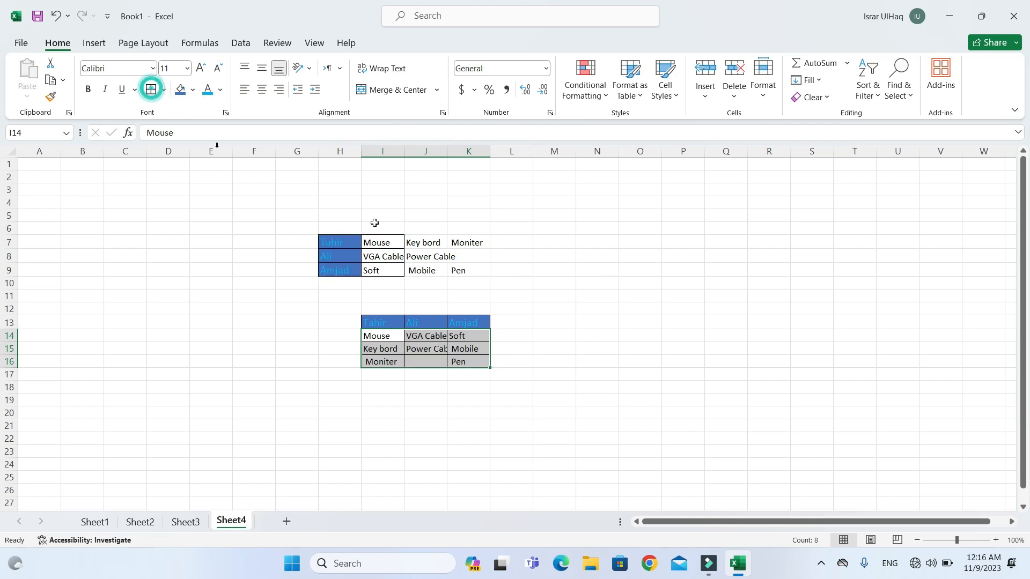
{"action": "left_click", "coordinate": [590, 348]}
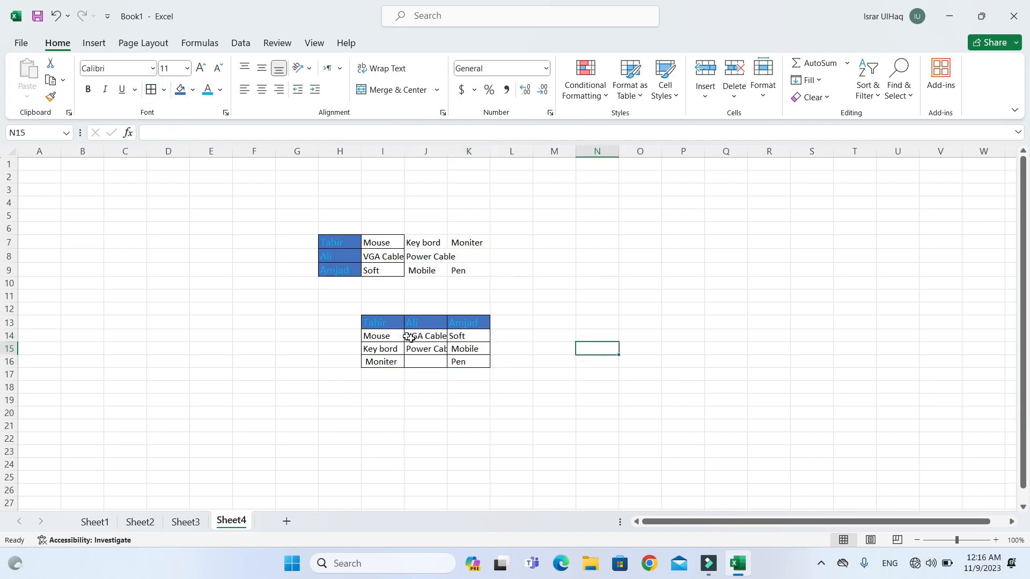
Switch to Sheet3 and look over the attendance marks in G9:U9
{"action": "left_click", "coordinate": [382, 244]}
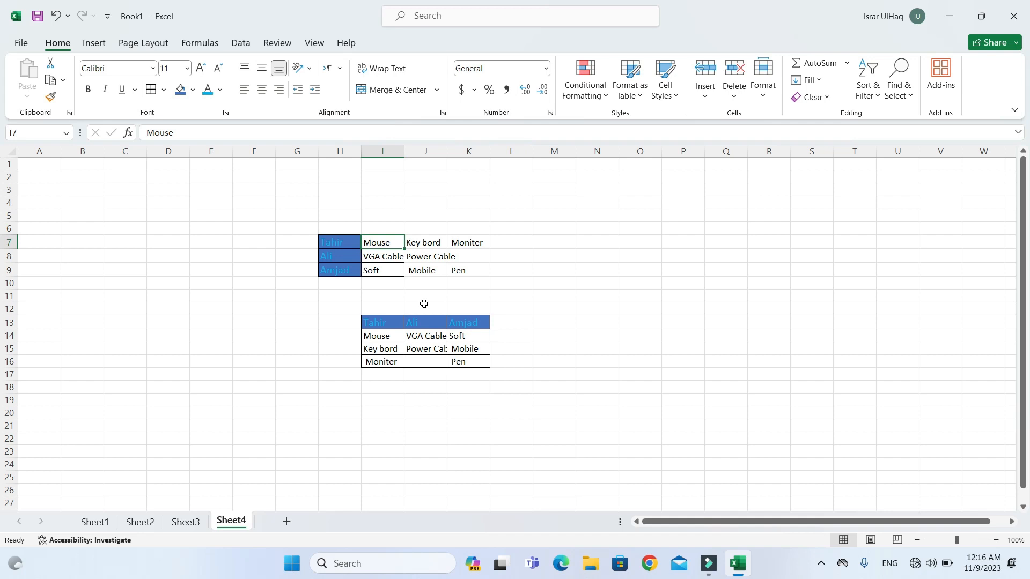
{"action": "key", "text": "ctrl+z"}
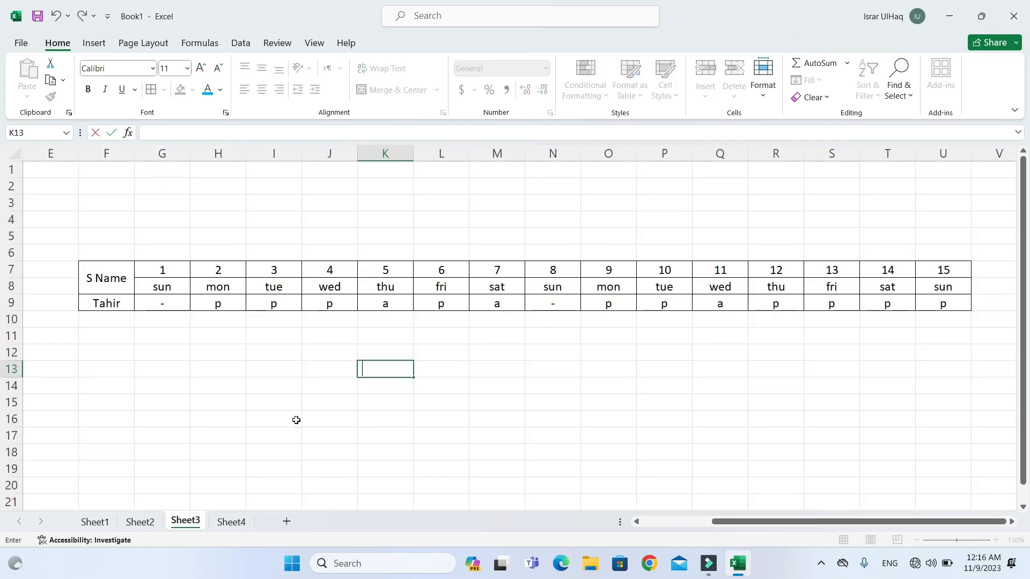
{"action": "left_click", "coordinate": [279, 397]}
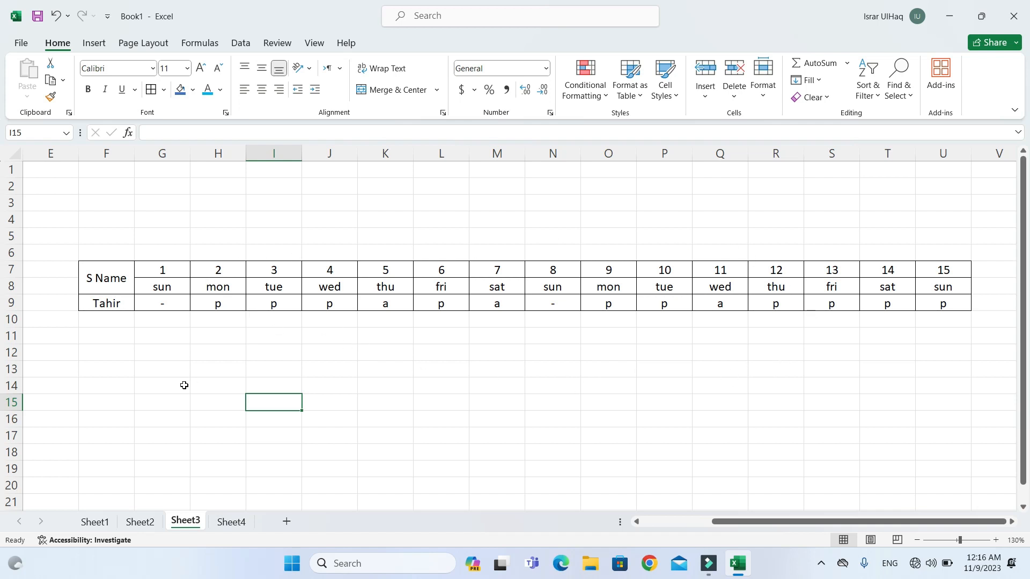
{"action": "left_click_drag", "start_coordinate": [172, 304], "coordinate": [938, 301]}
{"action": "left_click", "coordinate": [775, 350]}
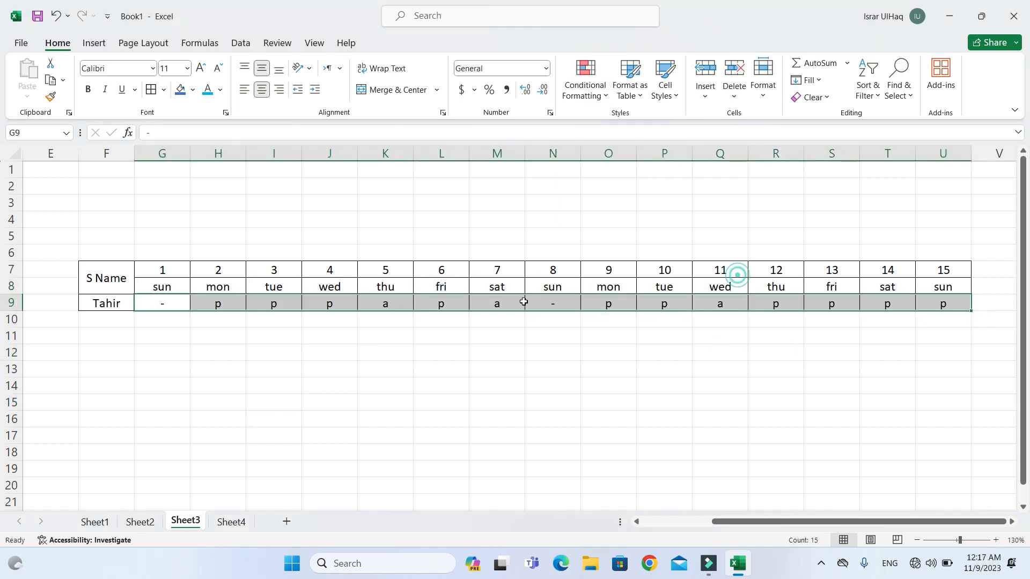
Start a new conditional formatting rule for G9:U9 that formats only cells with specific text containing "a"
{"action": "left_click_drag", "start_coordinate": [177, 299], "coordinate": [922, 301]}
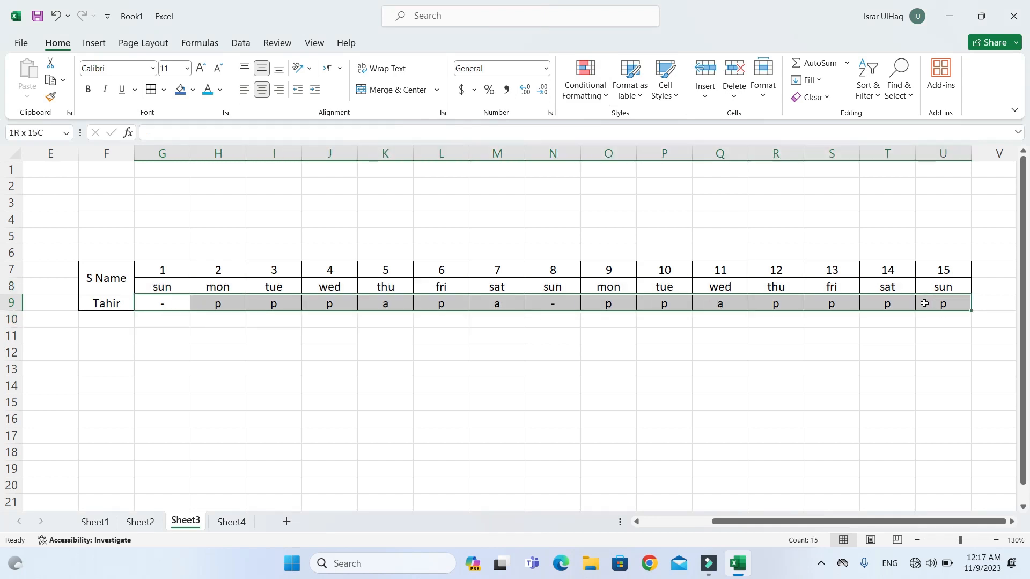
{"action": "left_click", "coordinate": [597, 91]}
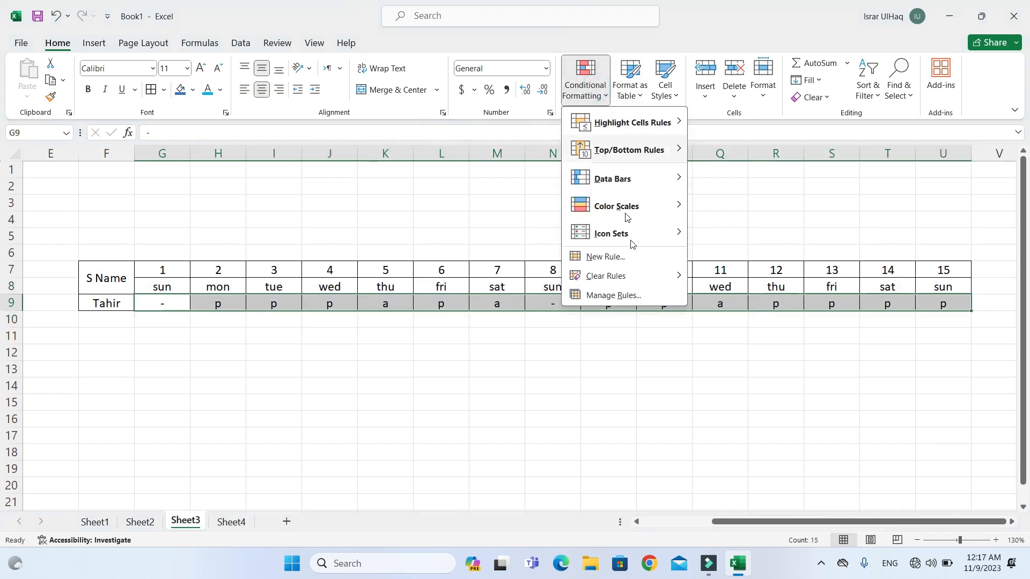
{"action": "left_click", "coordinate": [622, 258]}
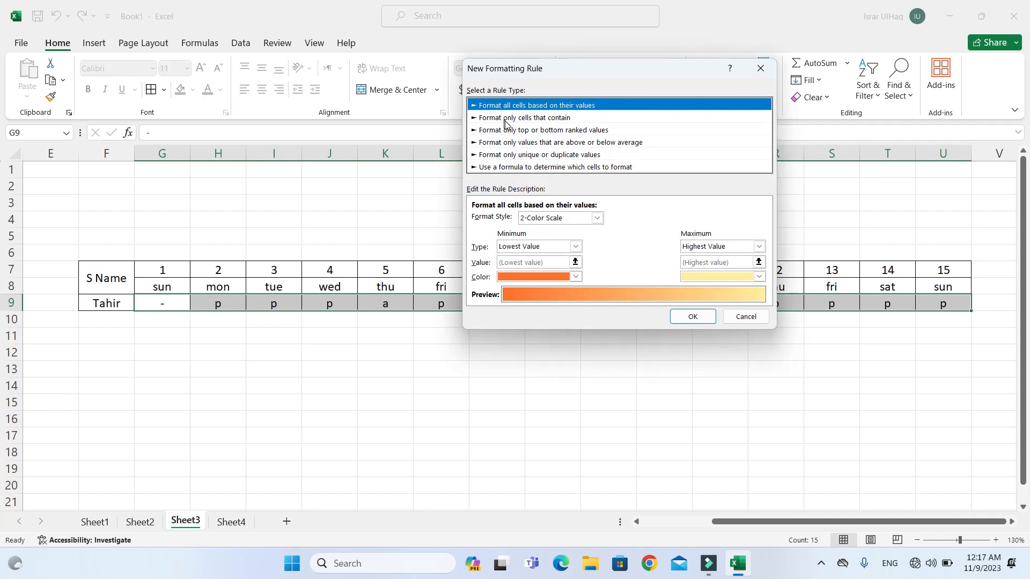
{"action": "left_click", "coordinate": [534, 118]}
{"action": "left_click", "coordinate": [534, 221]}
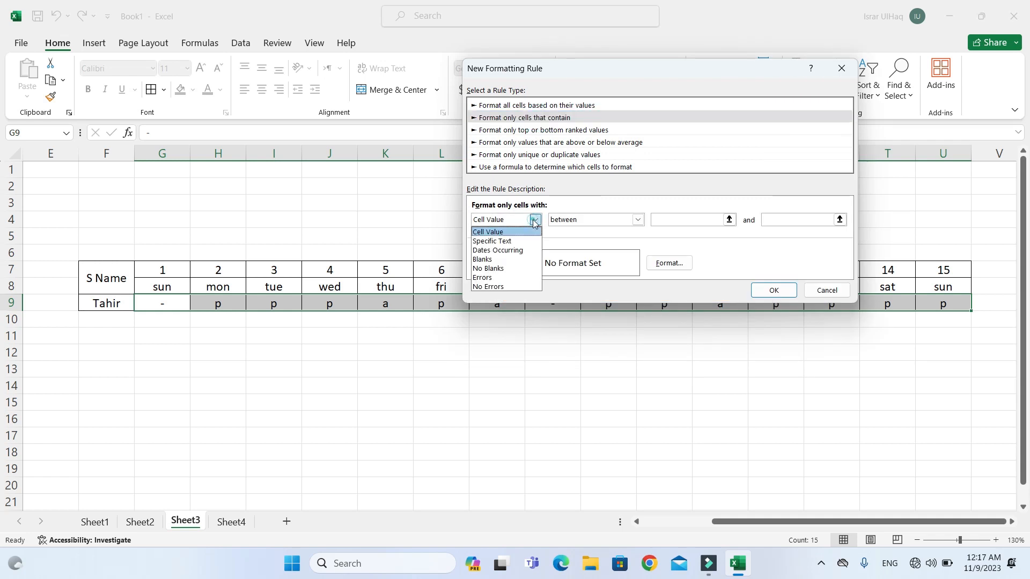
{"action": "left_click", "coordinate": [517, 242]}
{"action": "left_click", "coordinate": [696, 219]}
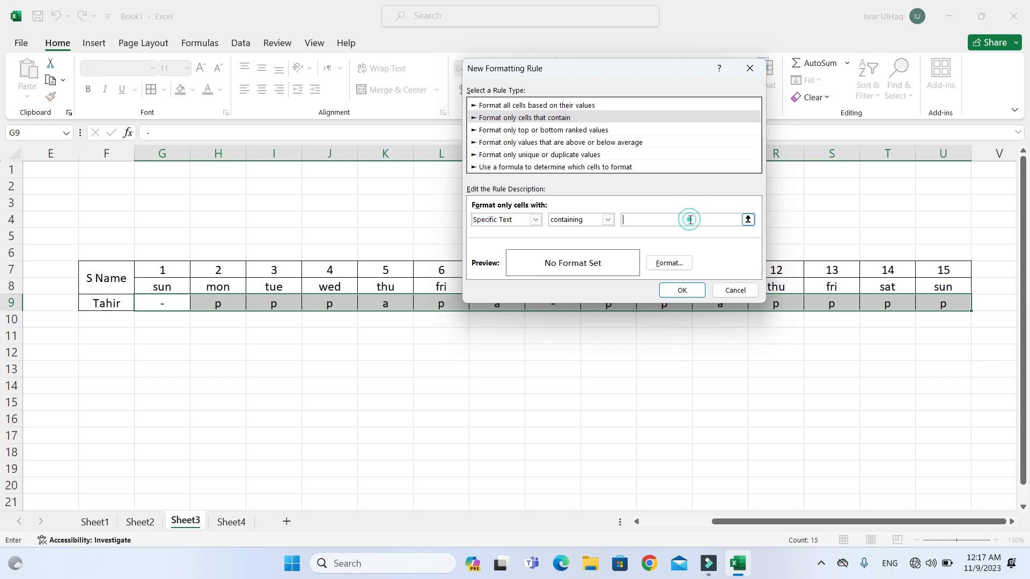
Give the rule for "a" a red fill and apply it to the attendance row
{"action": "left_click", "coordinate": [680, 262]}
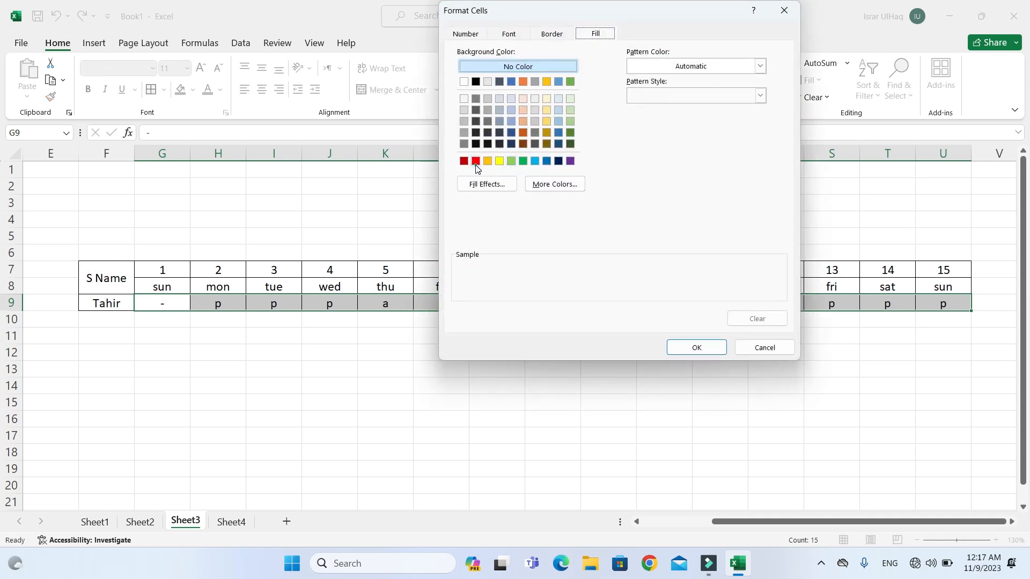
{"action": "left_click", "coordinate": [476, 162]}
{"action": "left_click", "coordinate": [708, 347]}
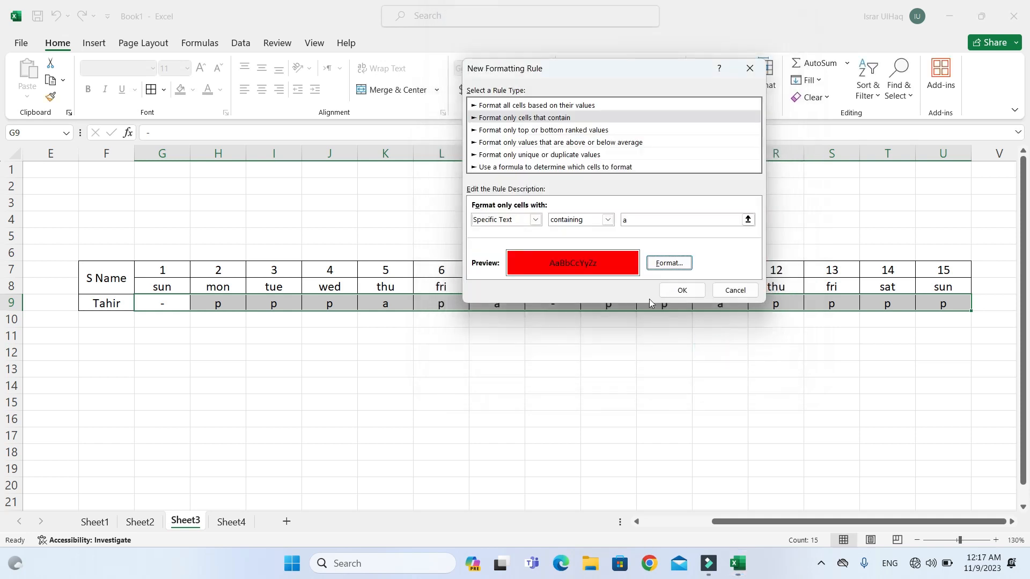
{"action": "left_click", "coordinate": [681, 290]}
{"action": "left_click", "coordinate": [809, 303]}
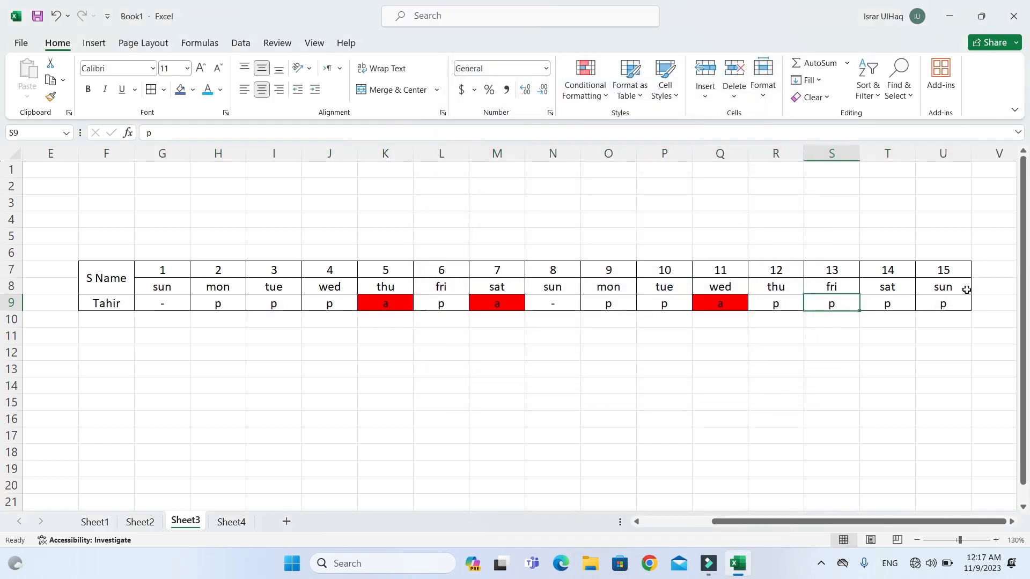
Start a second conditional formatting rule for G9:U9 that formats only cells with specific text containing "p"
{"action": "left_click_drag", "start_coordinate": [944, 302], "coordinate": [155, 302]}
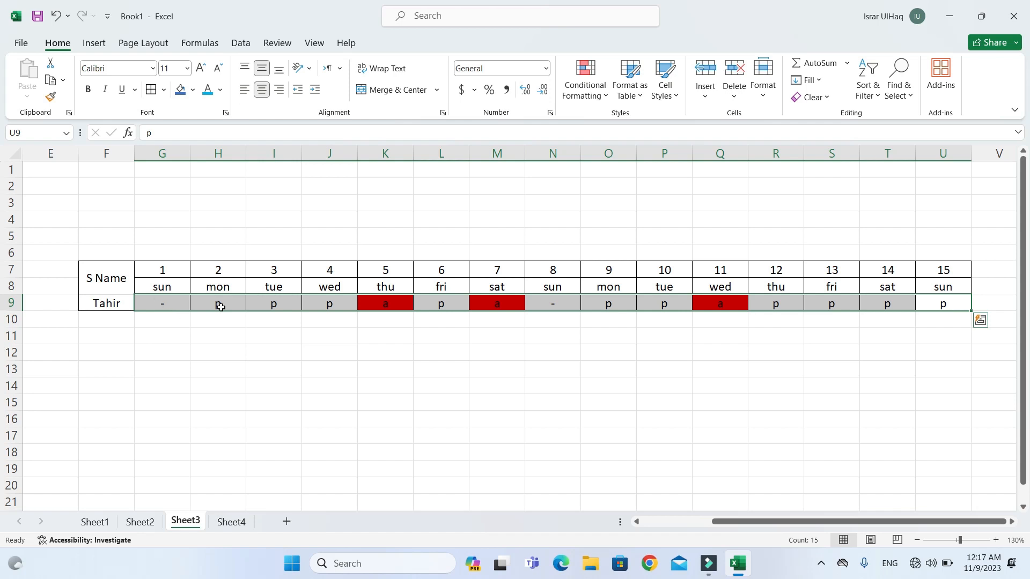
{"action": "left_click", "coordinate": [585, 89]}
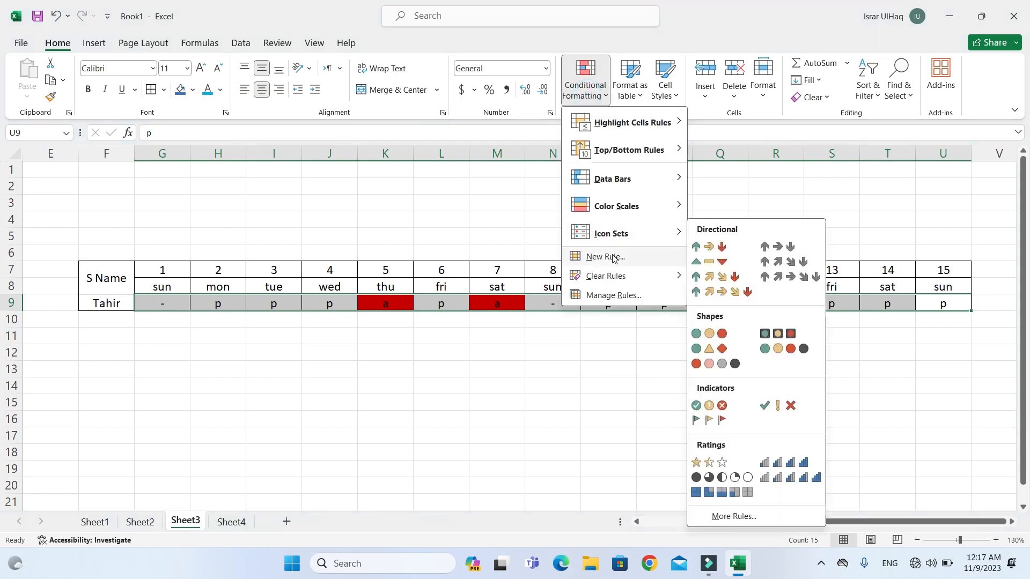
{"action": "left_click", "coordinate": [605, 256]}
{"action": "left_click", "coordinate": [510, 105]}
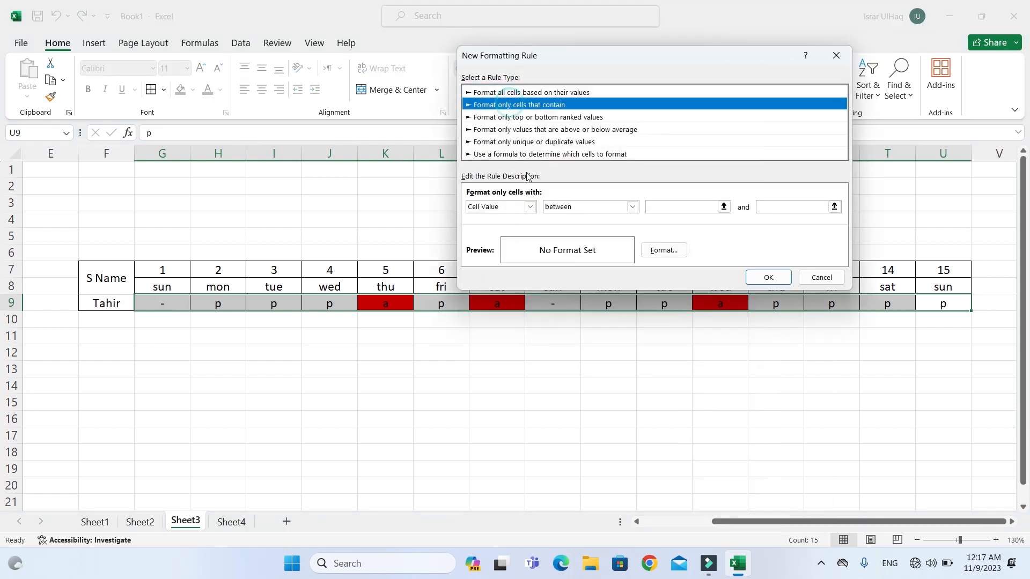
{"action": "left_click", "coordinate": [530, 207]}
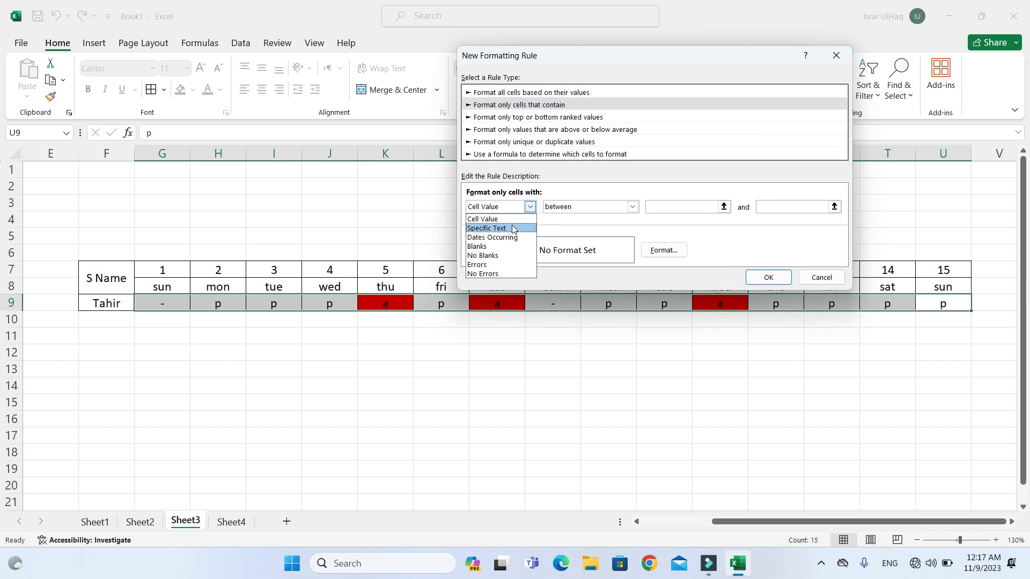
{"action": "left_click", "coordinate": [514, 228]}
{"action": "left_click", "coordinate": [639, 208]}
{"action": "type", "text": "p"}
Give the rule for "p" a light green fill and apply it to the attendance row
{"action": "left_click", "coordinate": [660, 252]}
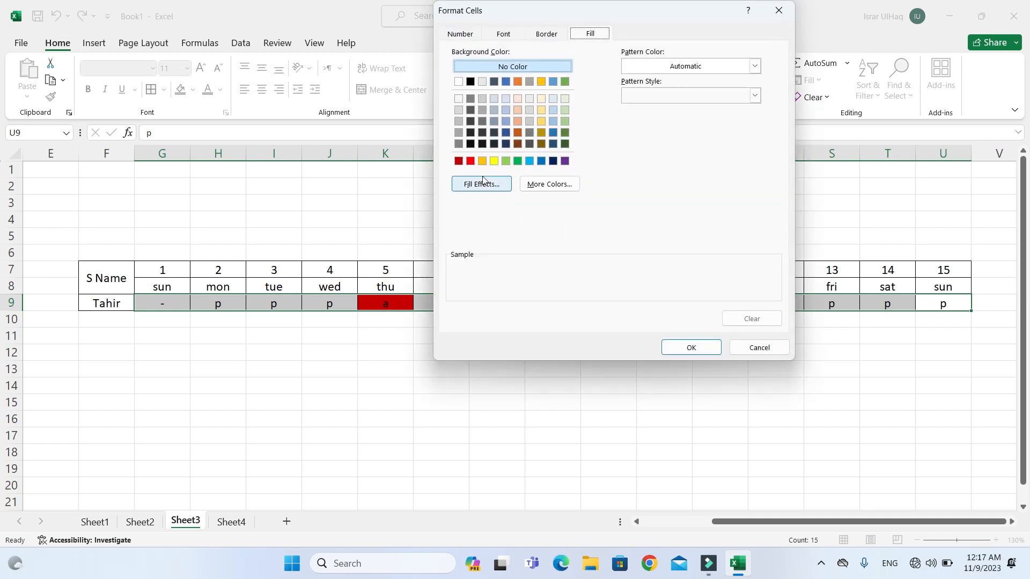
{"action": "left_click", "coordinate": [506, 161]}
{"action": "left_click", "coordinate": [694, 348]}
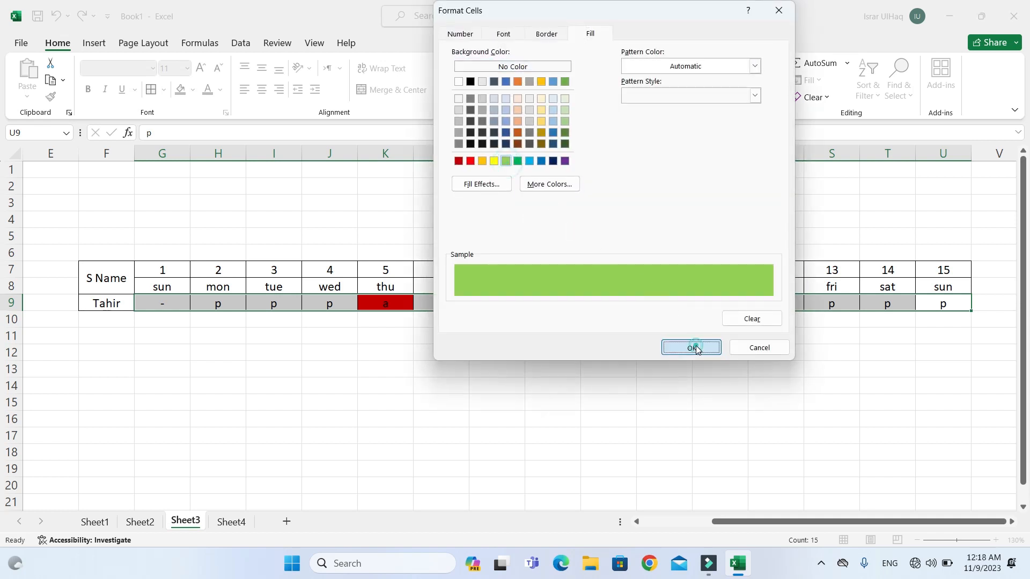
{"action": "left_click", "coordinate": [669, 278]}
{"action": "left_click", "coordinate": [588, 304]}
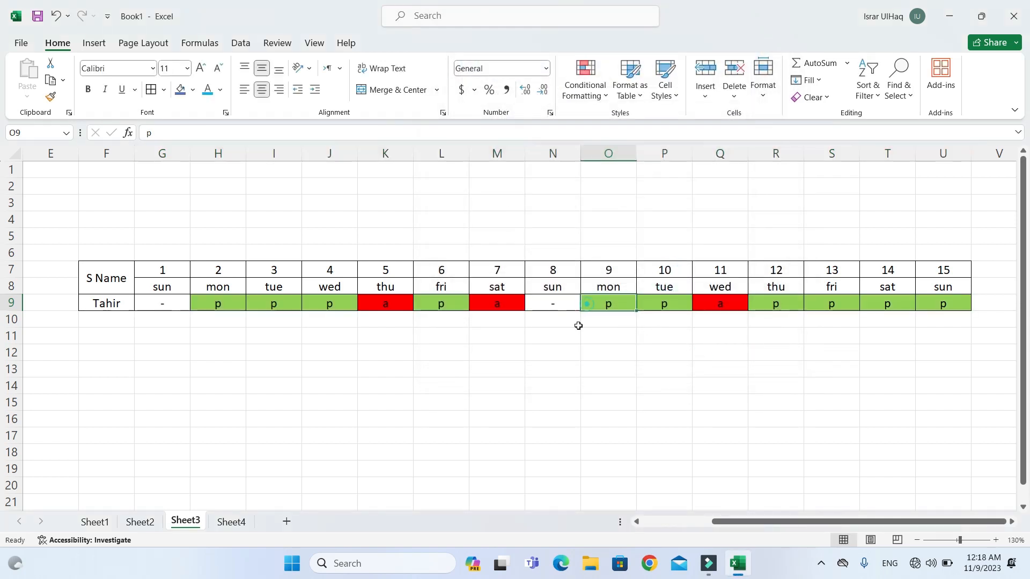